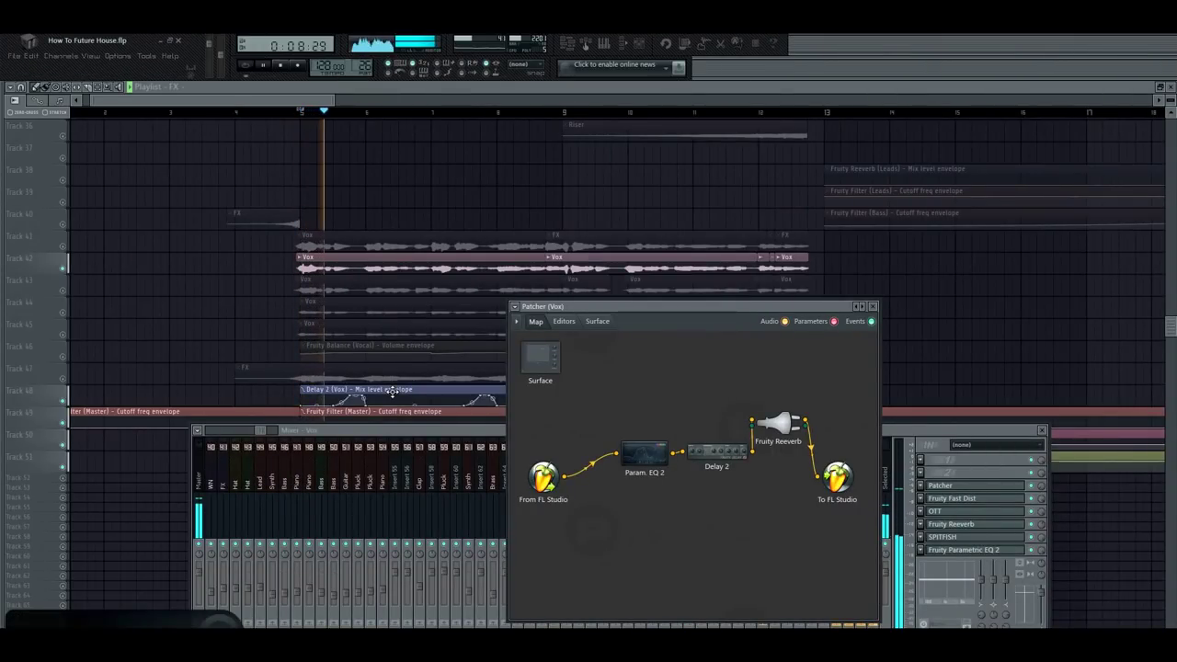
Step: Open the vocal chain's Param. EQ 2 and Delay 2 settings, then scroll to Fruity Reeverb
double_click(641, 463)
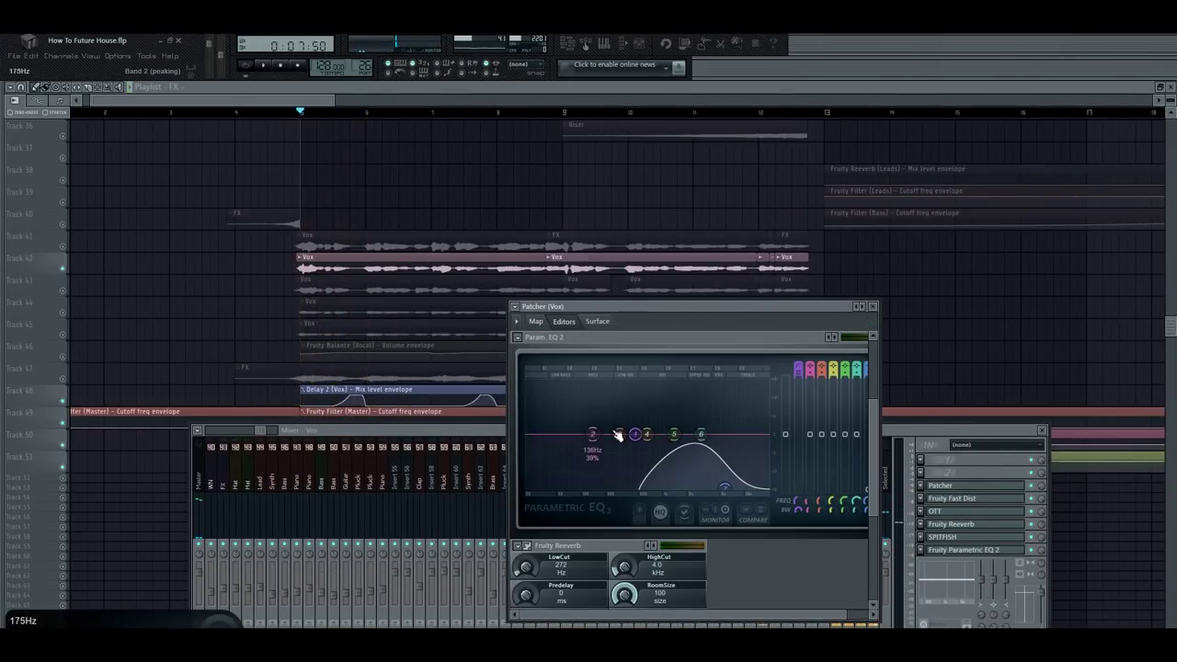
left_click(537, 321)
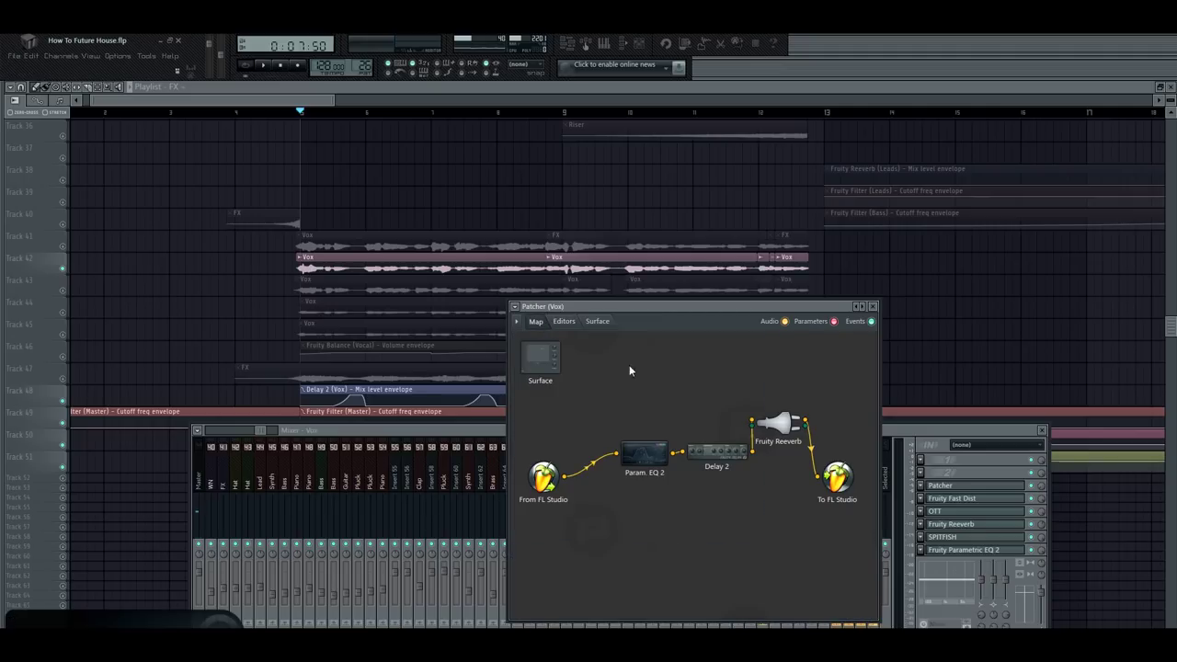
double_click(722, 457)
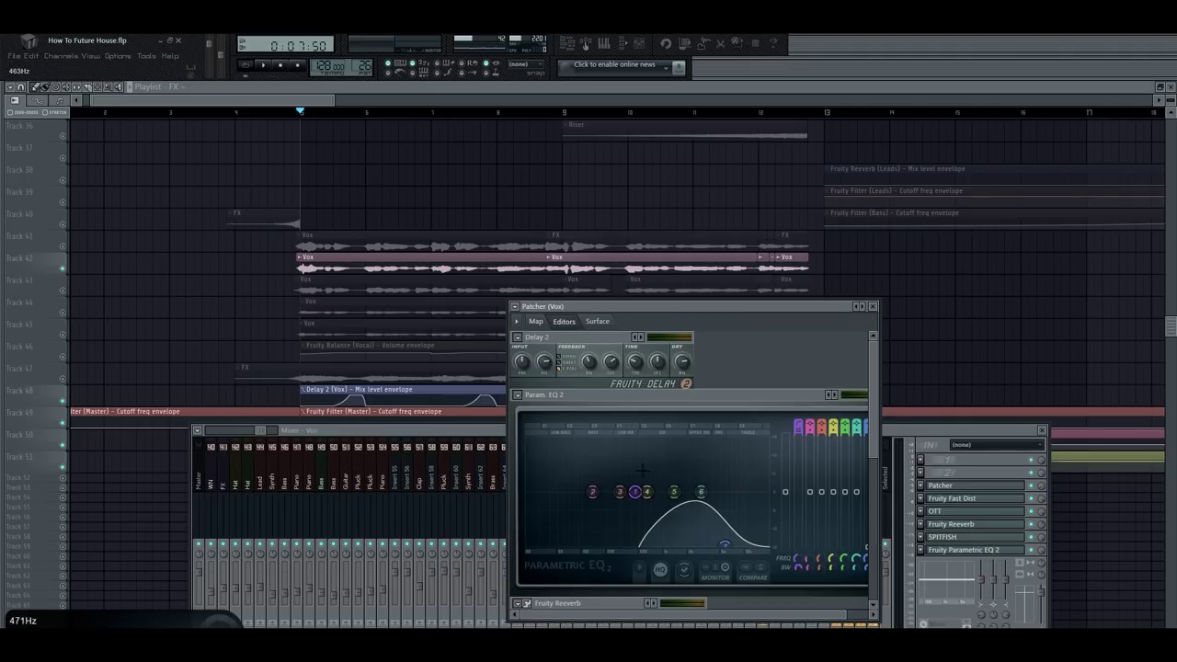
scroll(598, 460, "down", 3)
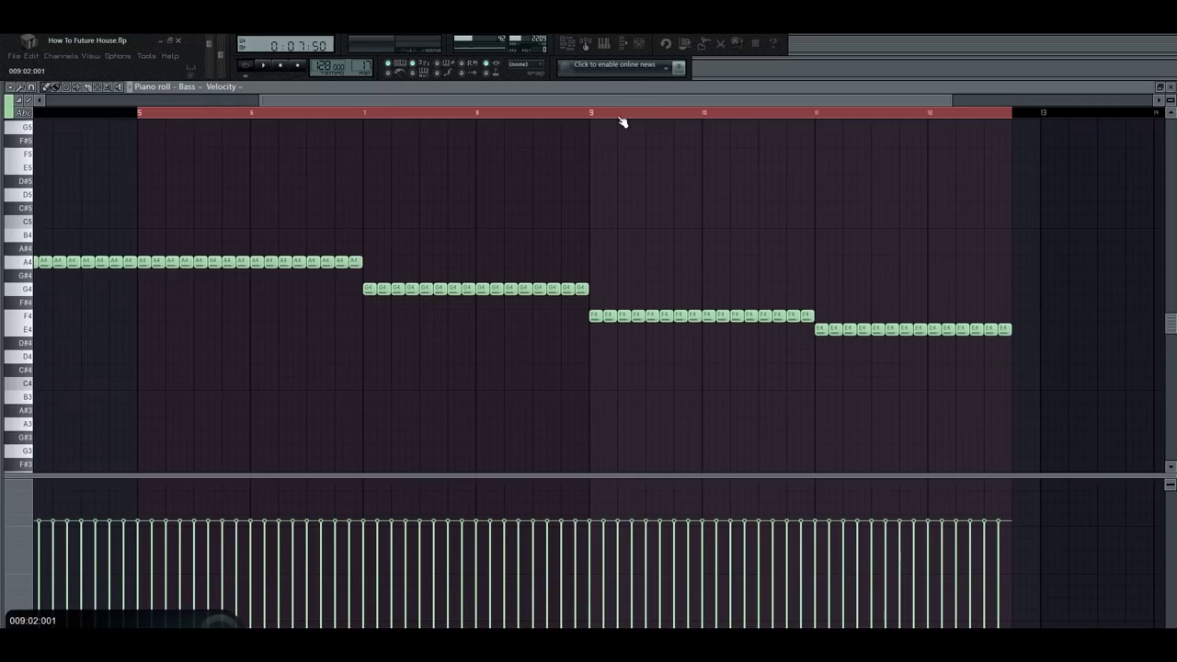
Step: Play the bass, pluck chord, pluck melody and piano chord patterns, skipping ahead to bar 5
key("space")
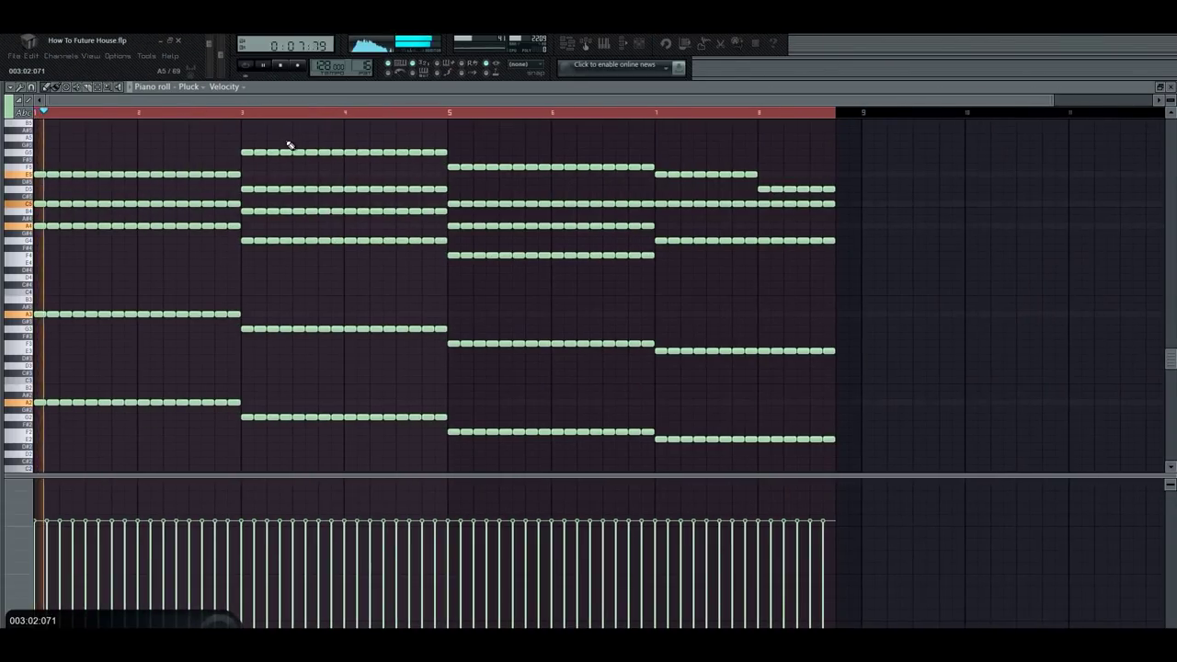
key("space")
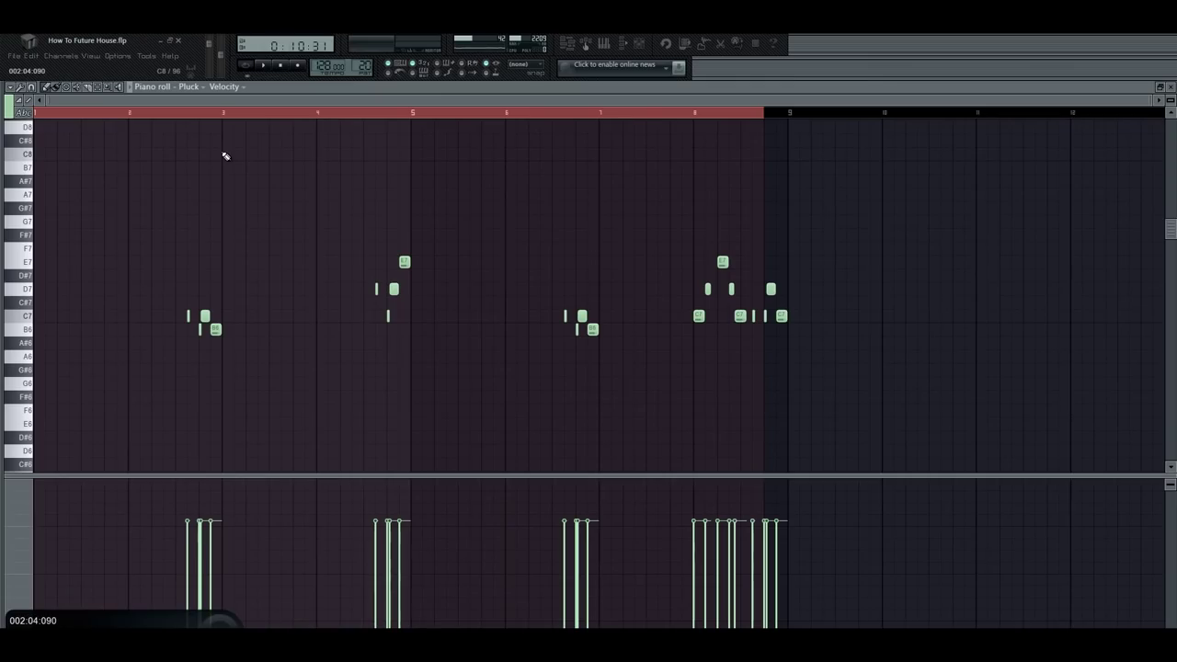
key("space")
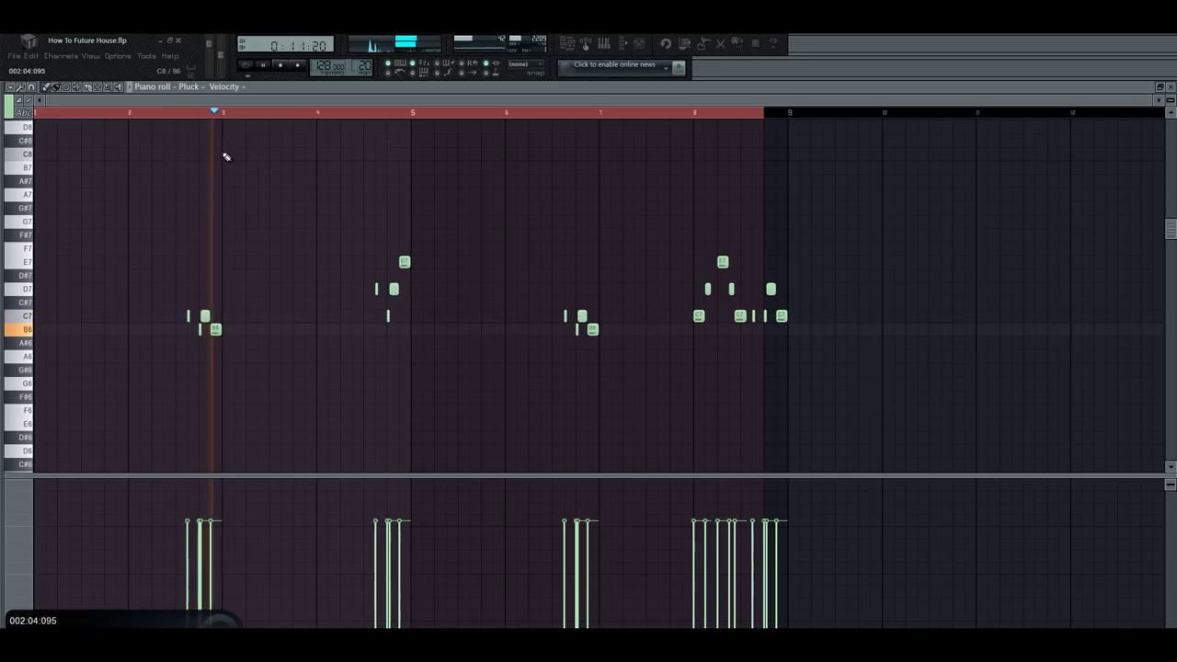
left_click(373, 112)
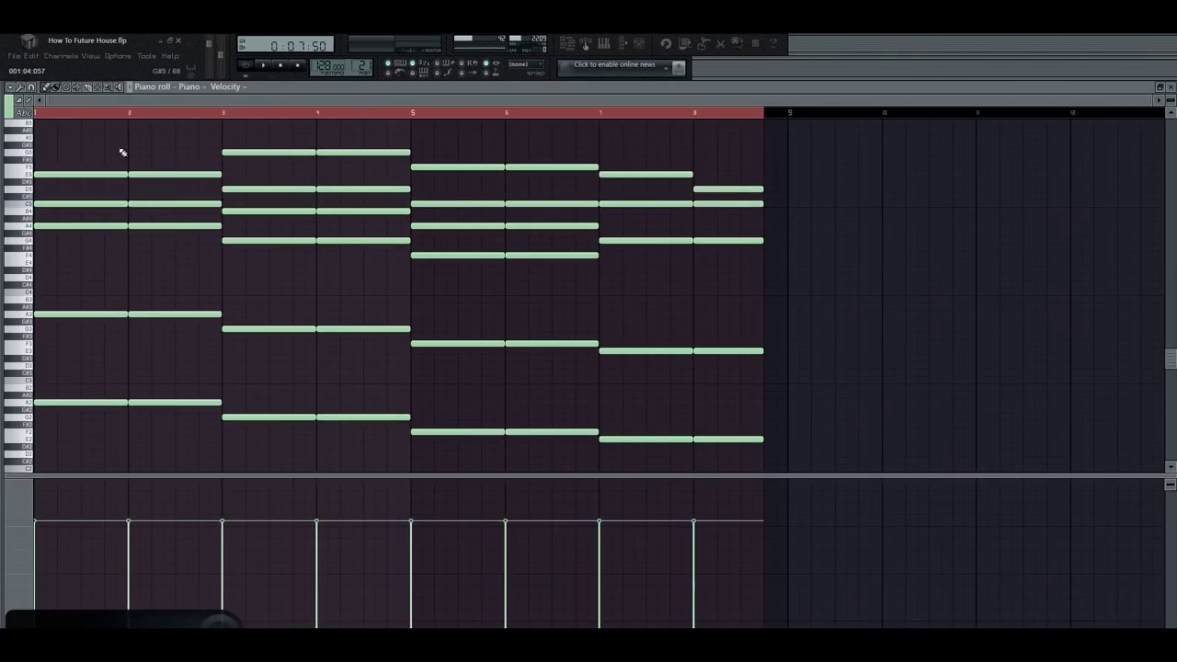
key("space")
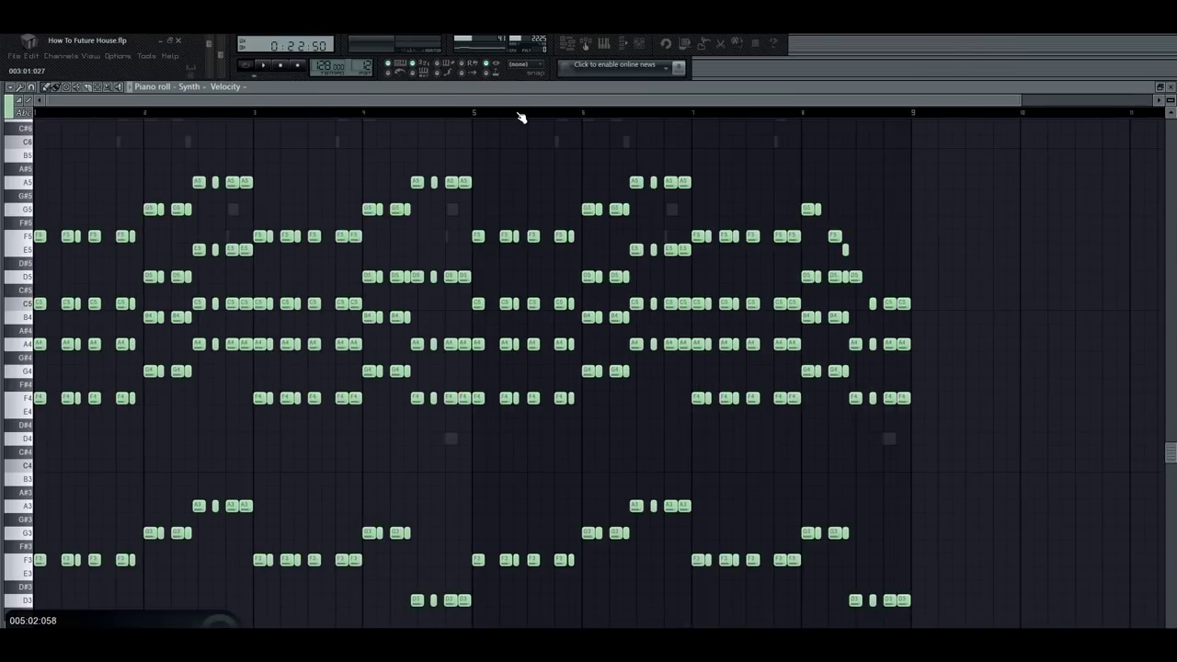
Step: Play back the synth chord pattern, then the bass drop pattern
key("space")
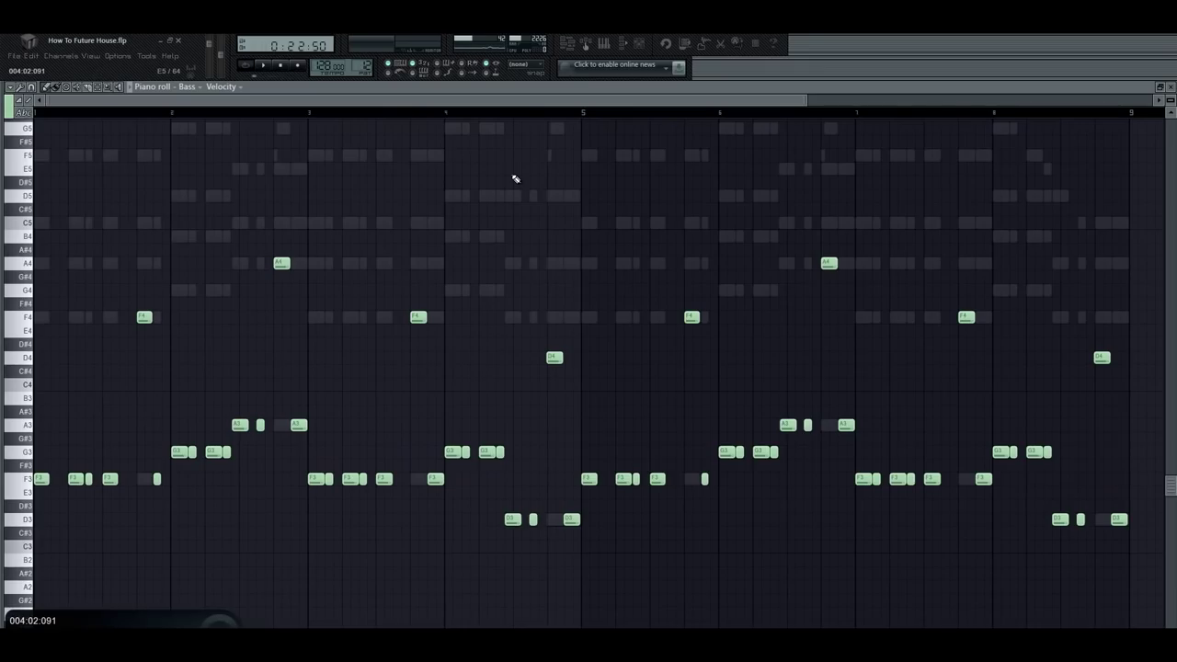
key("space")
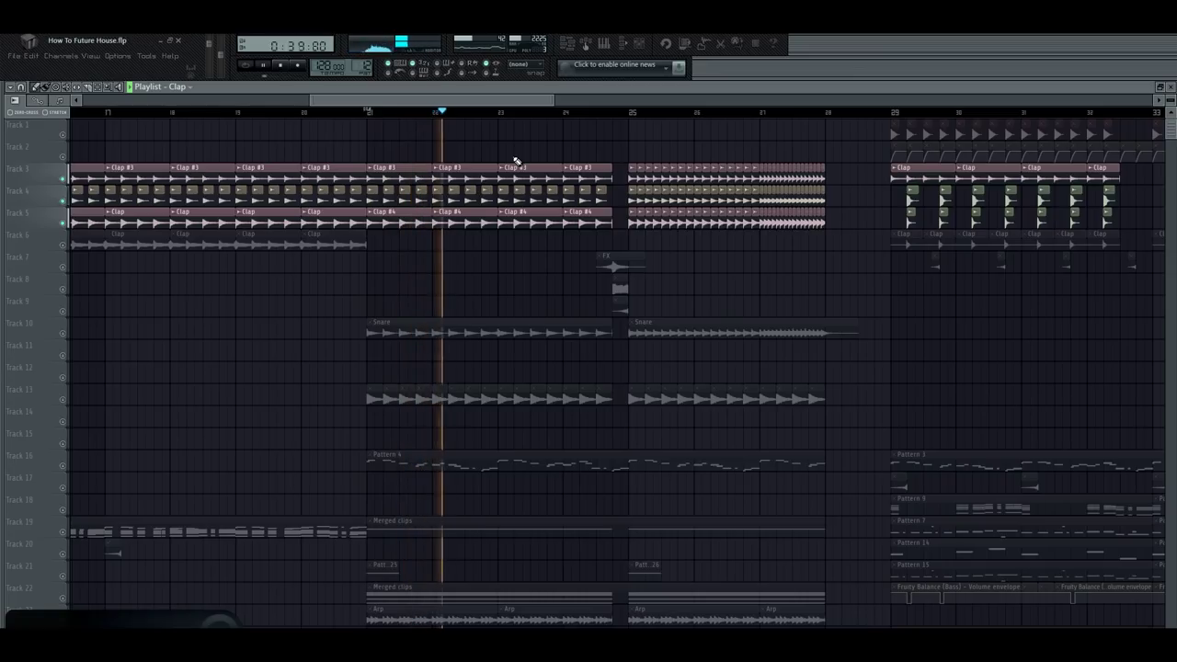
Step: Move the playhead to bars 25, 27, 21, 25 and 27 during playback
left_click(630, 111)
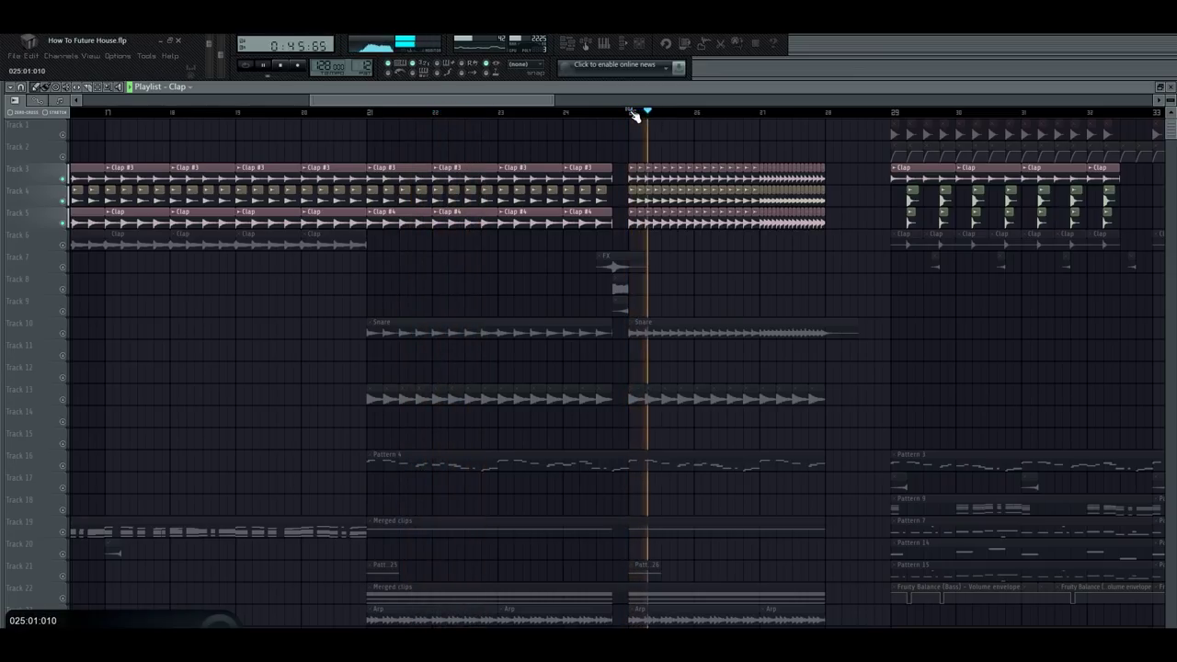
left_click(765, 111)
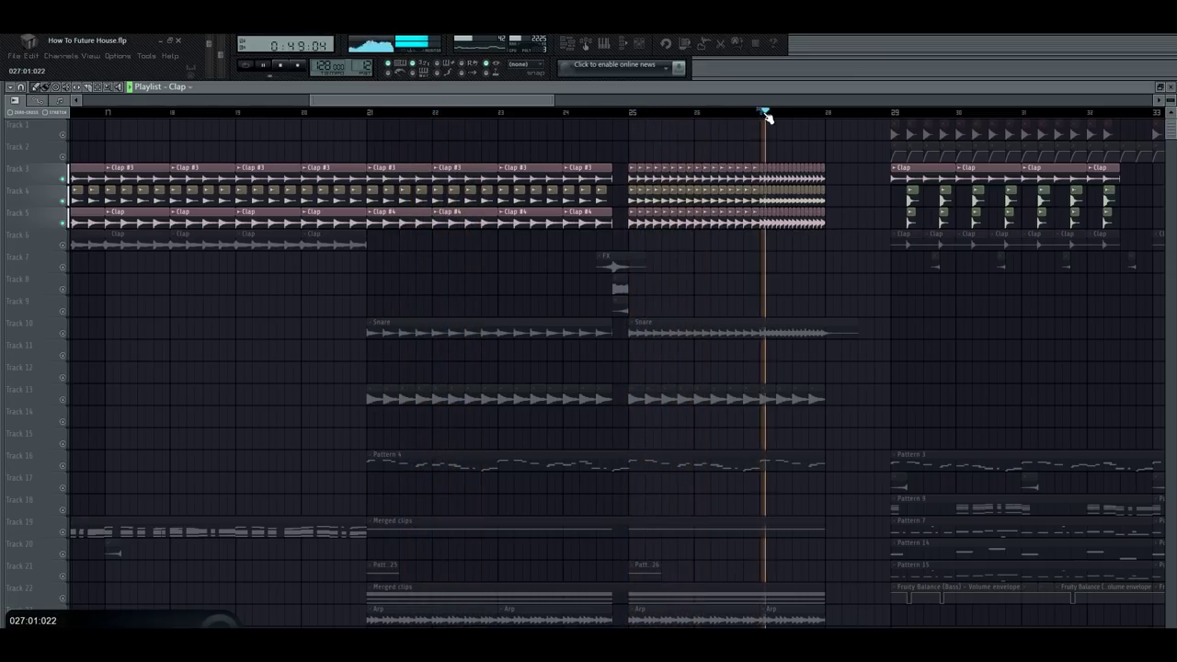
left_click(369, 111)
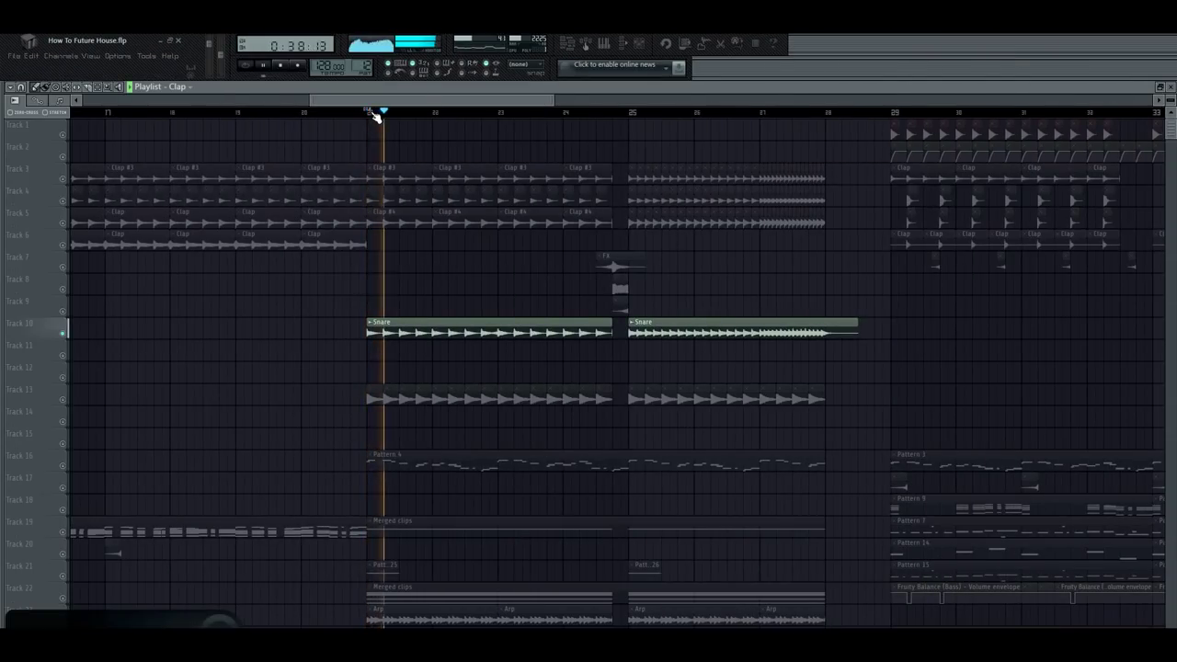
left_click(631, 113)
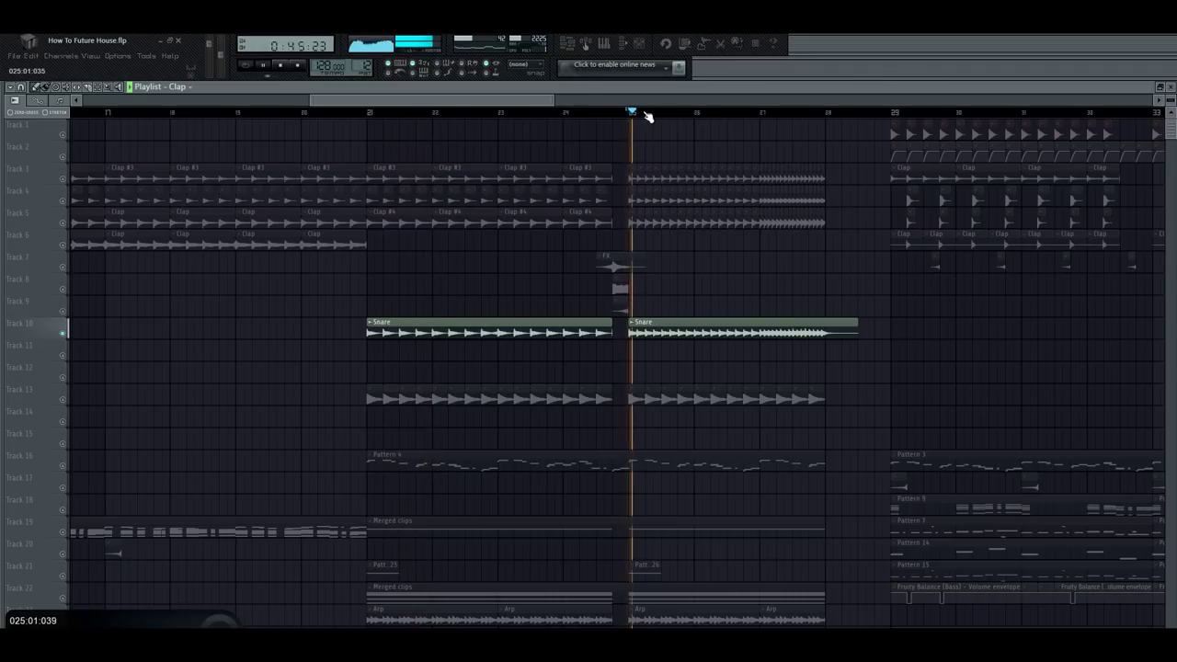
left_click(767, 112)
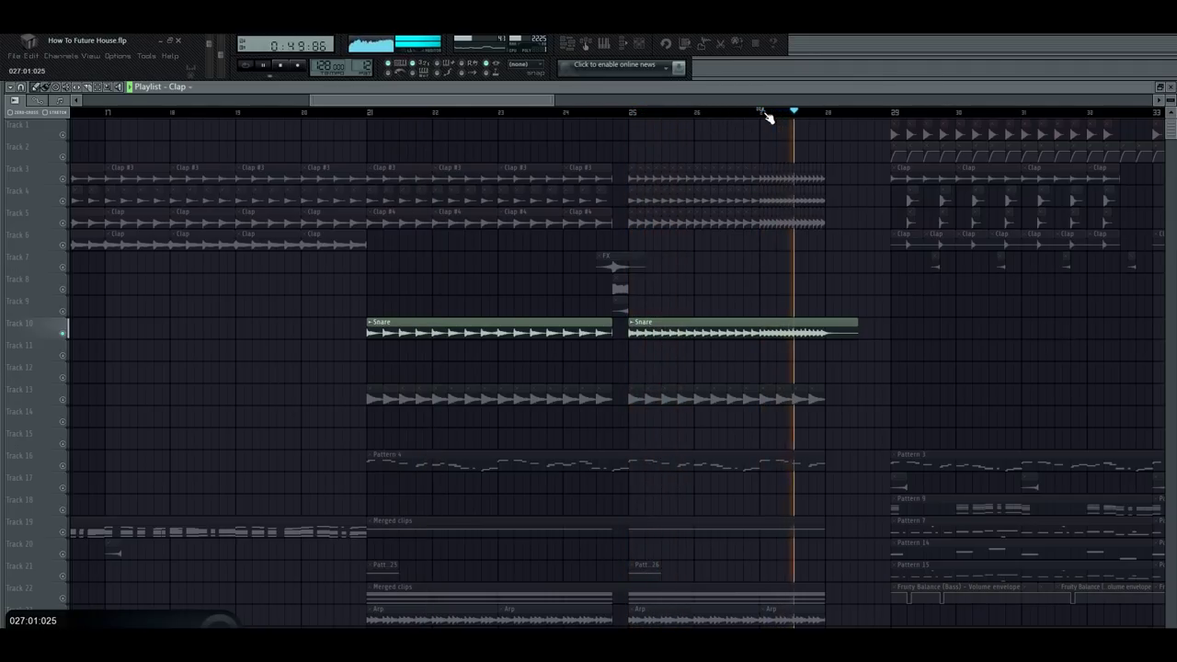
Step: Zoom in around bar 25 and start and stop playback from bar 21 several times
left_click_drag(582, 254, 644, 312)
scroll(635, 117, "up", 1)
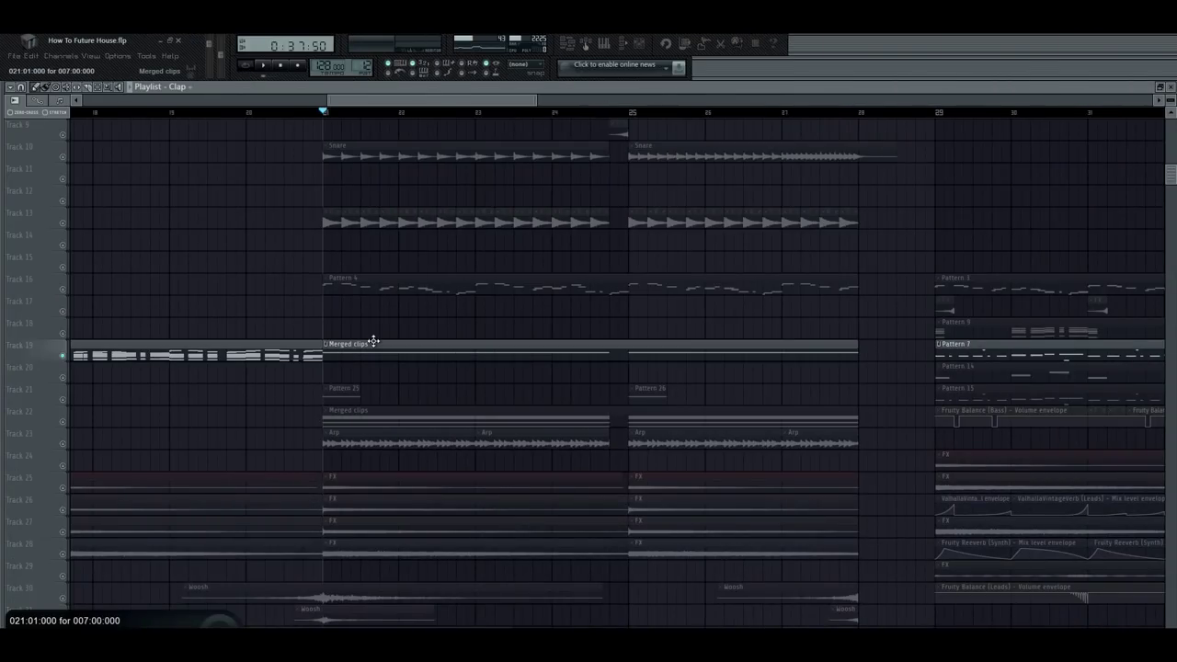
key("space")
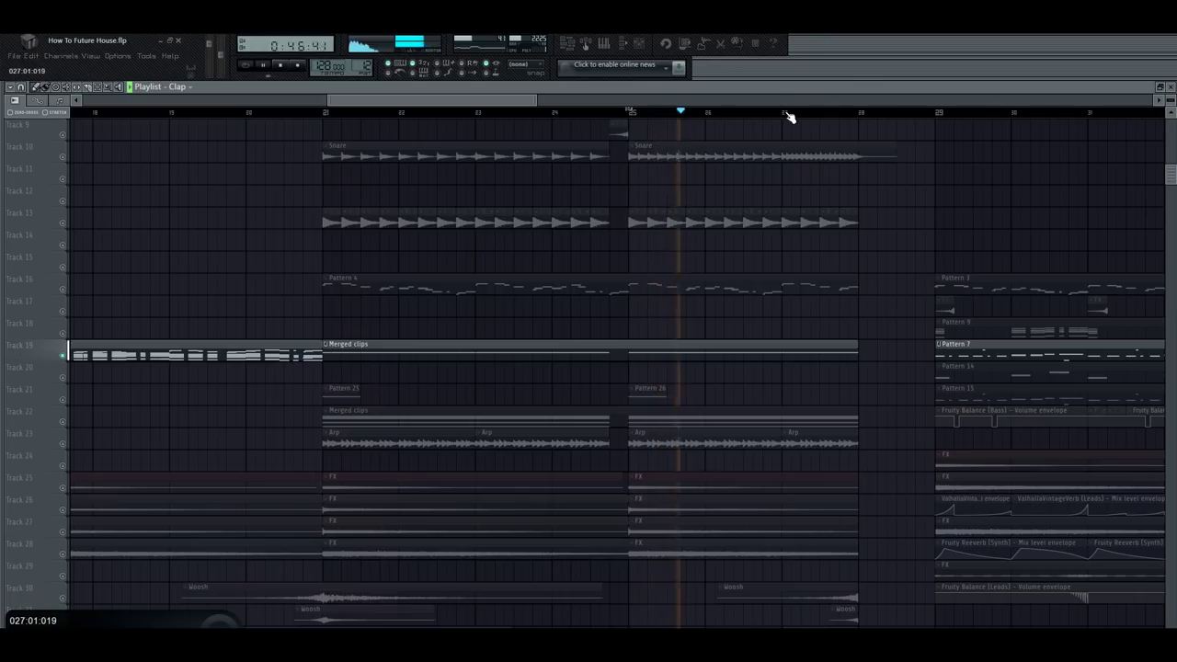
key("space")
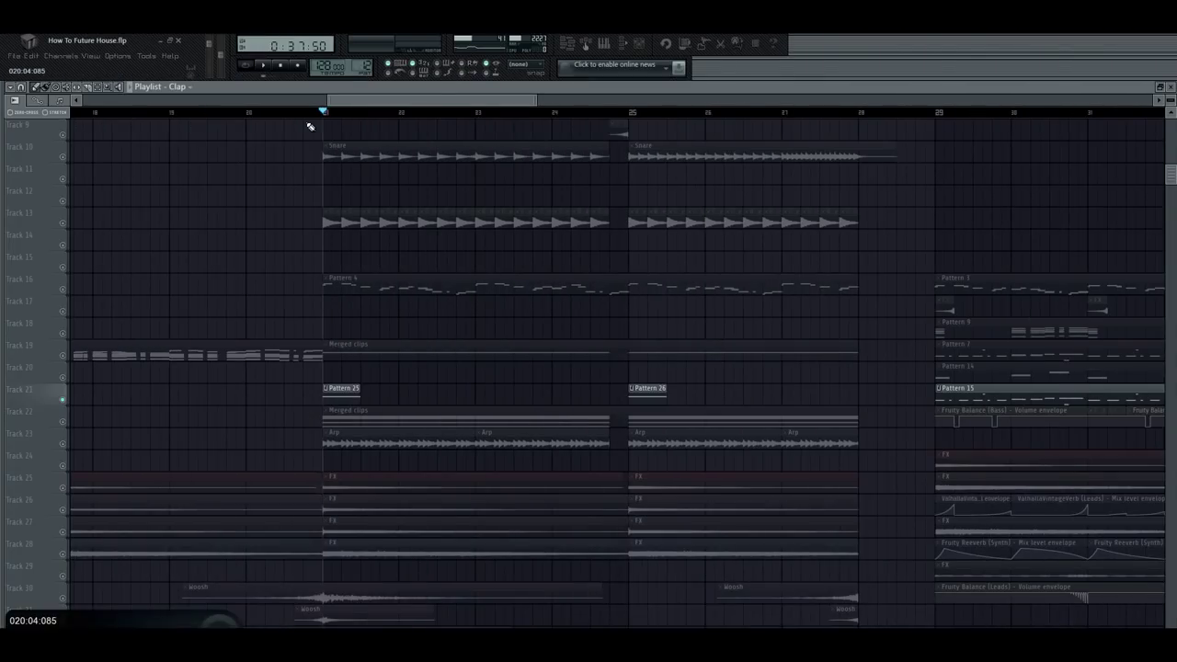
key("space")
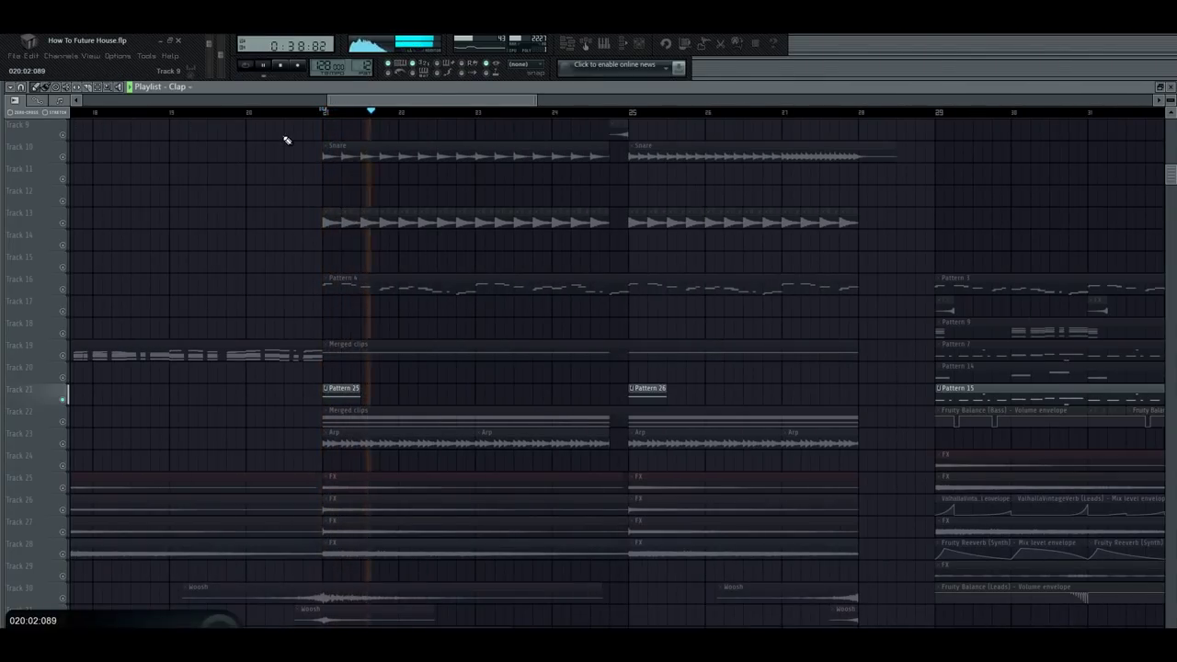
key("space")
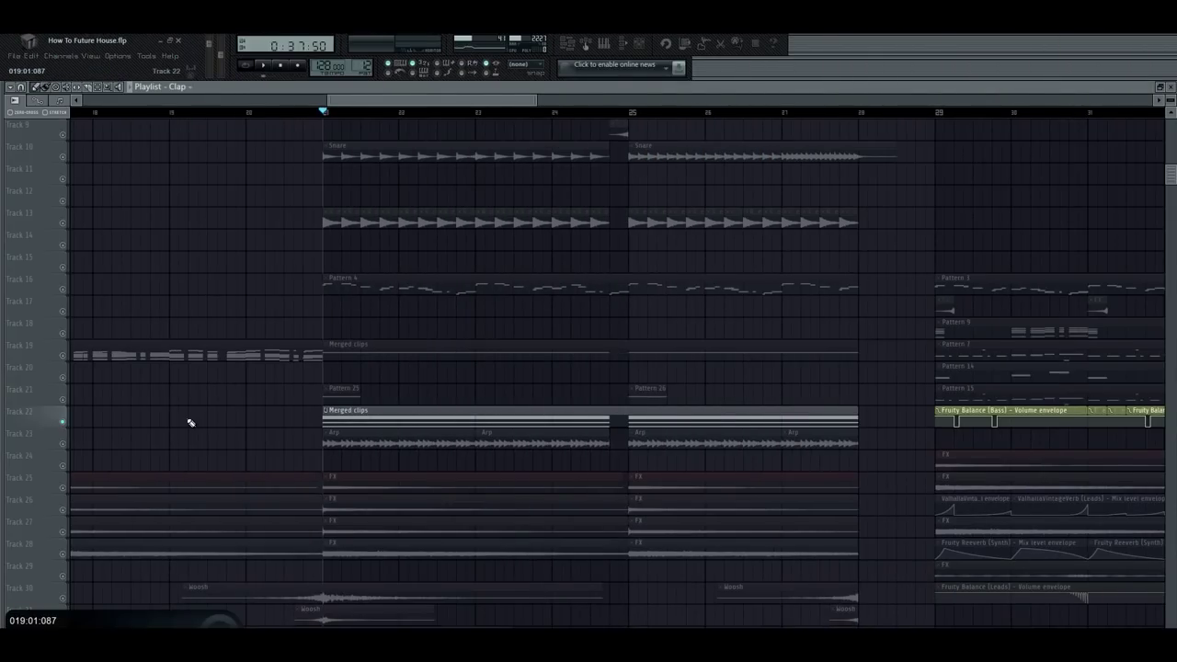
key("space")
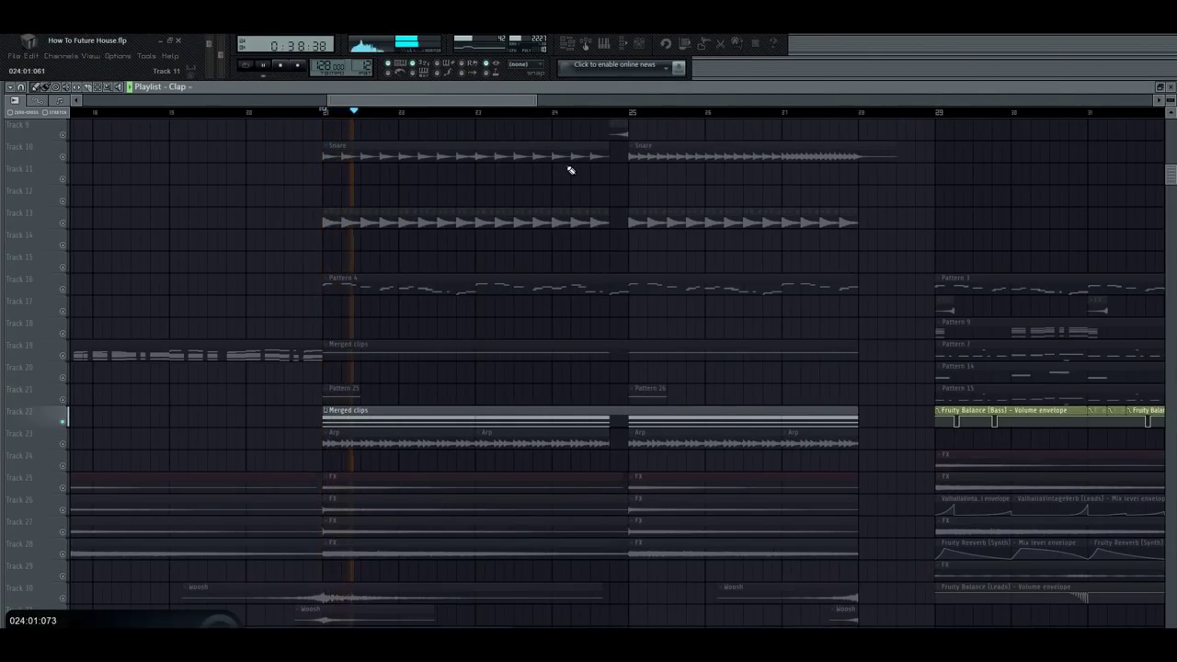
Step: Jump playback to bars 25 and 27, then scroll down to the whoosh, FX and riser tracks
left_click(631, 113)
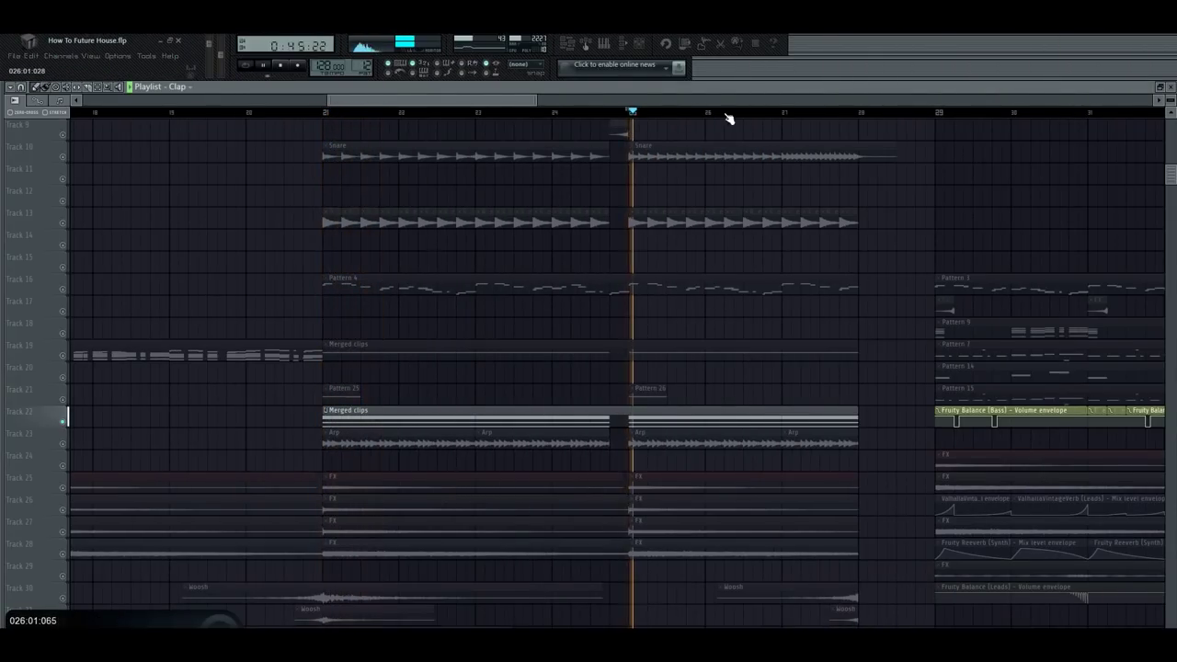
left_click(791, 113)
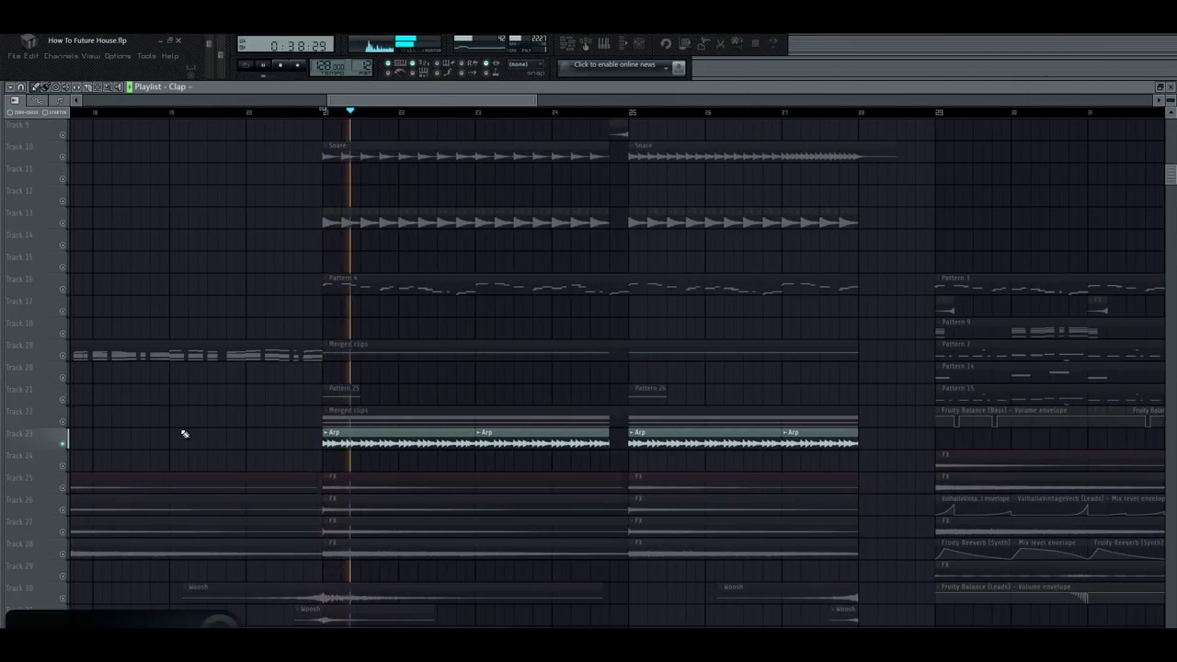
scroll(415, 485, "down", 3)
key("space")
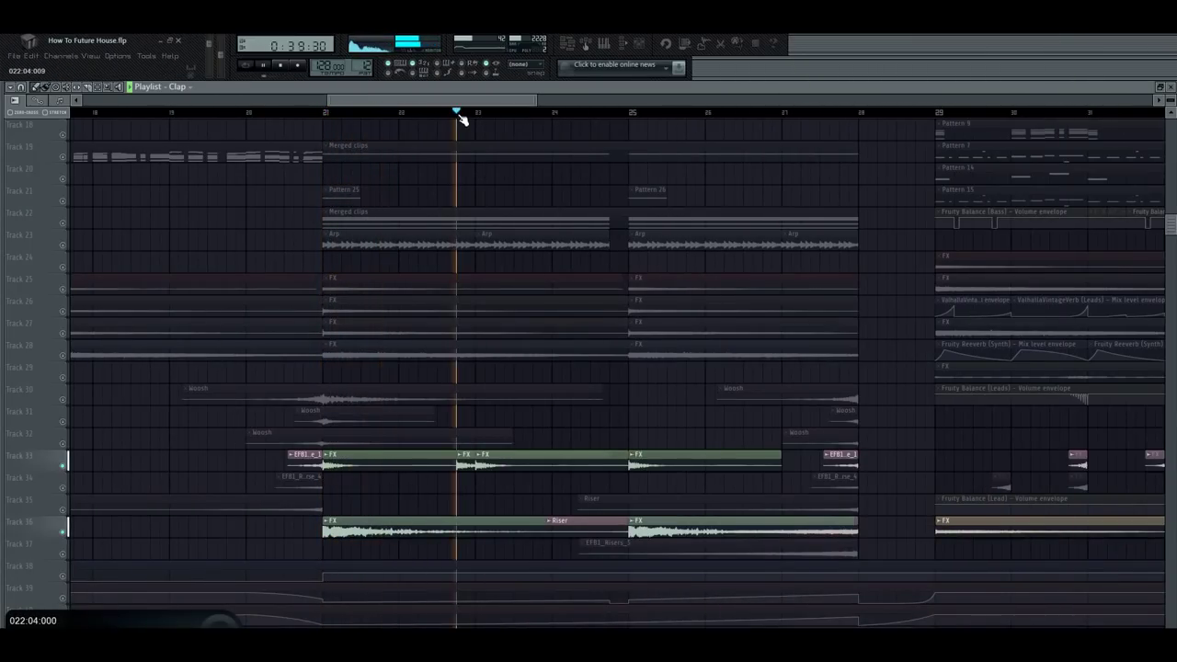
key("space")
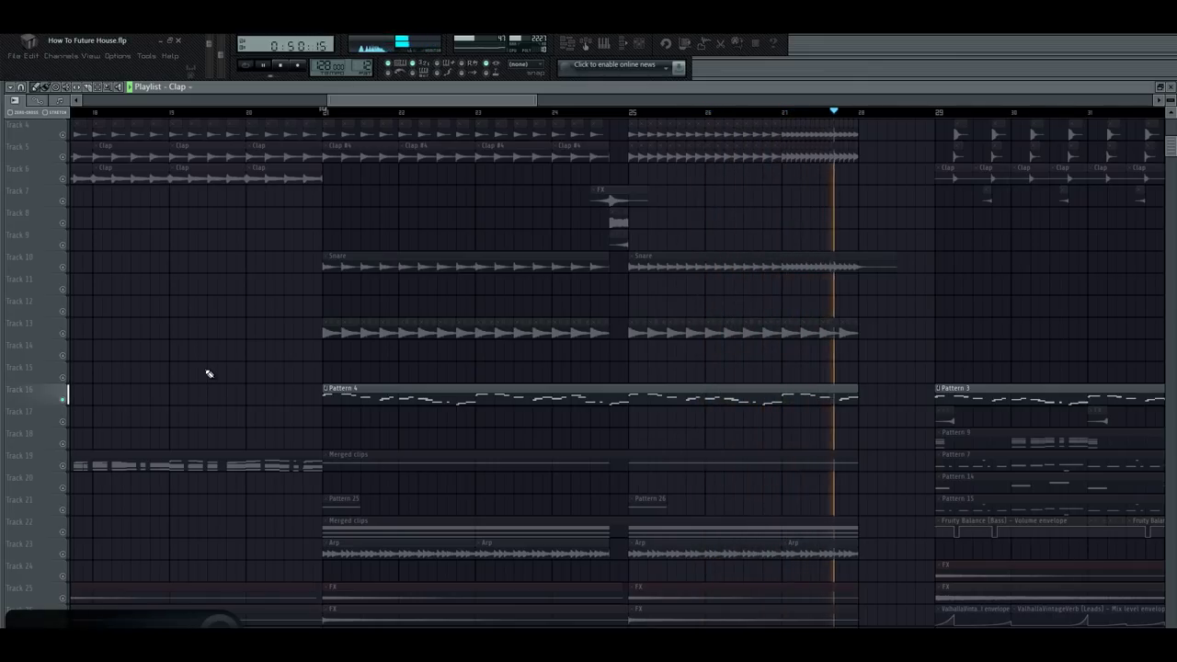
scroll(828, 360, "down", 10)
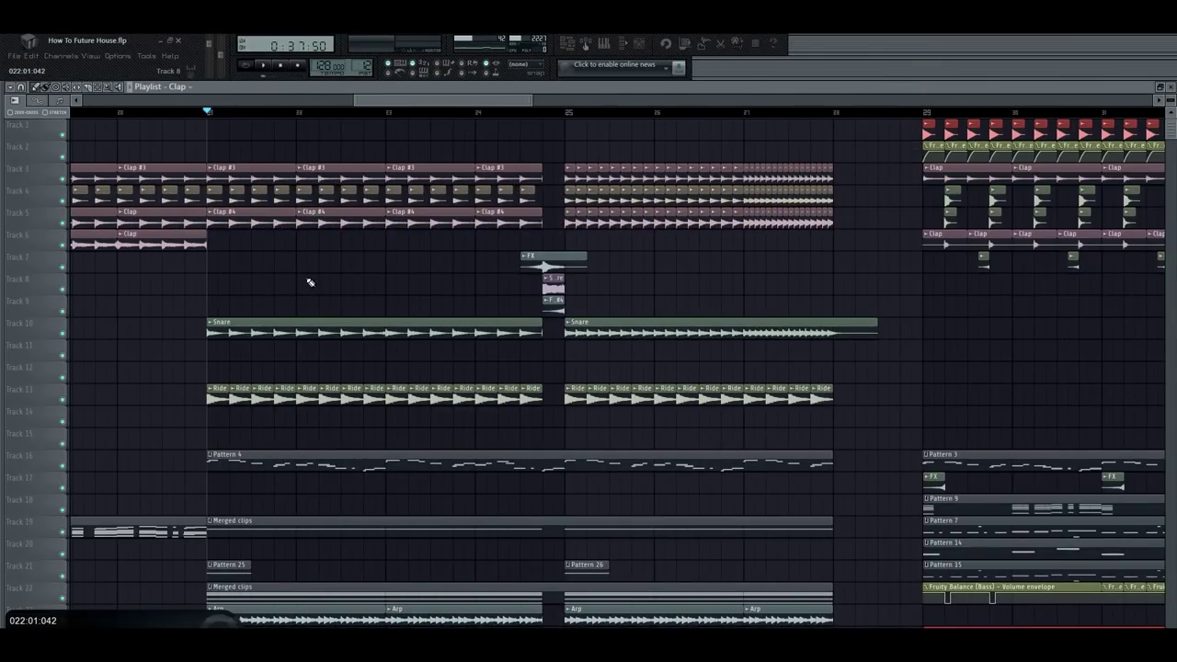
key("space")
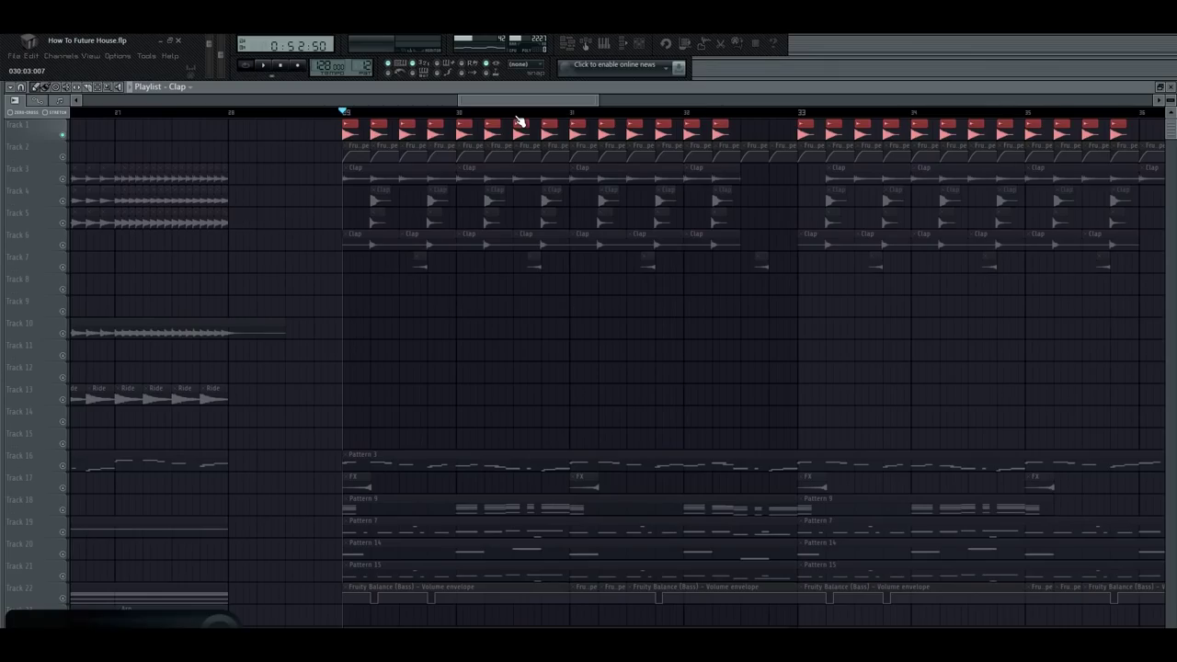
key("space")
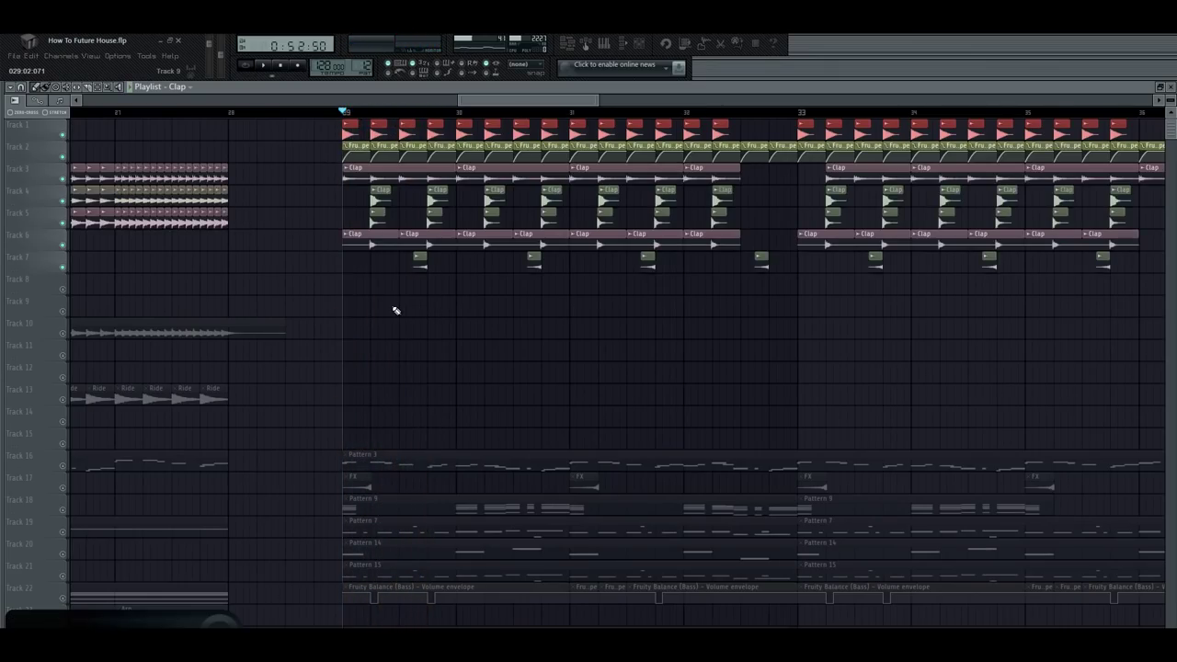
key("space")
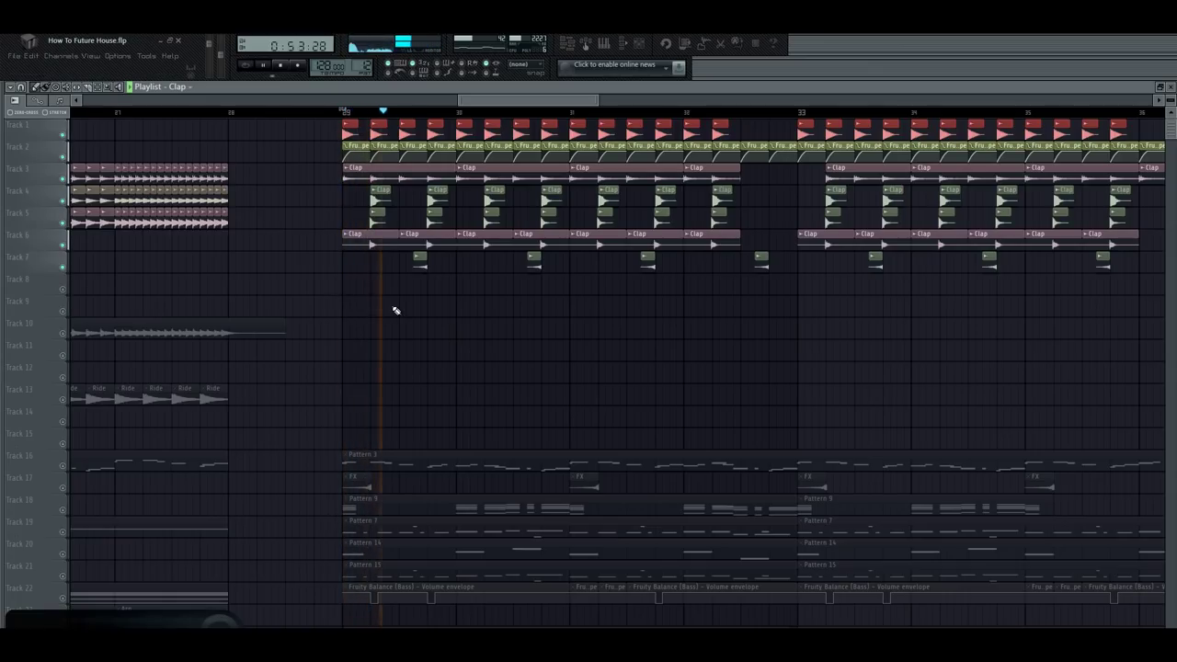
Step: Stop playback and scroll down the playlist toward the Bass track
key("space")
scroll(265, 509, "down", 3)
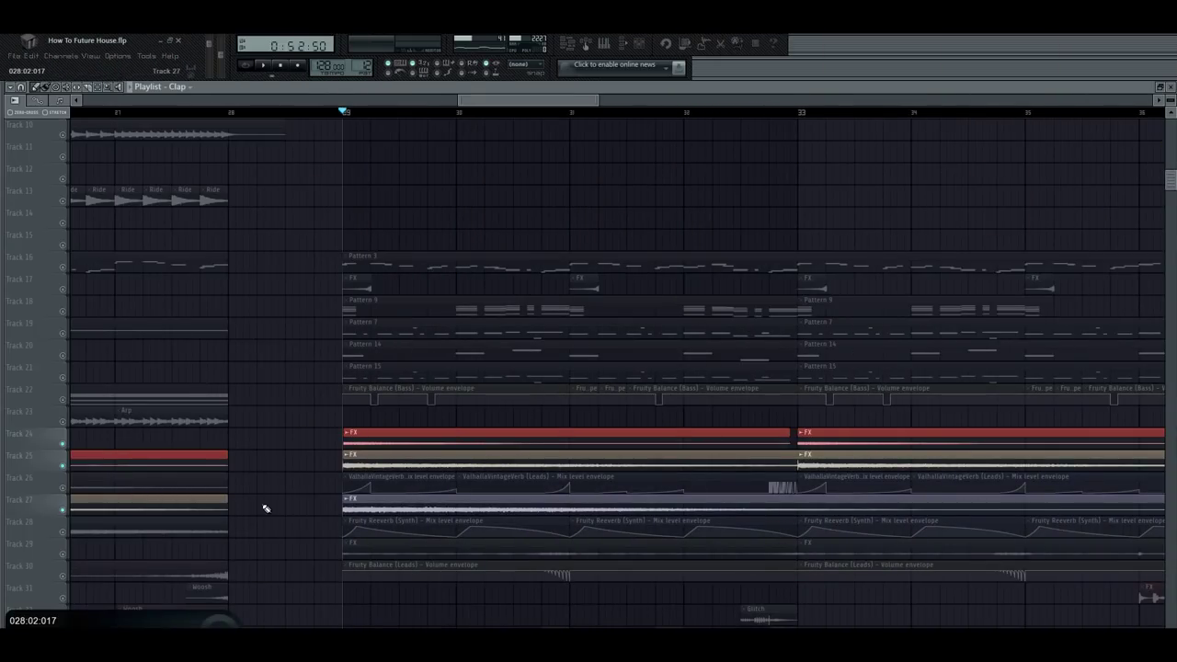
scroll(516, 324, "down", 4)
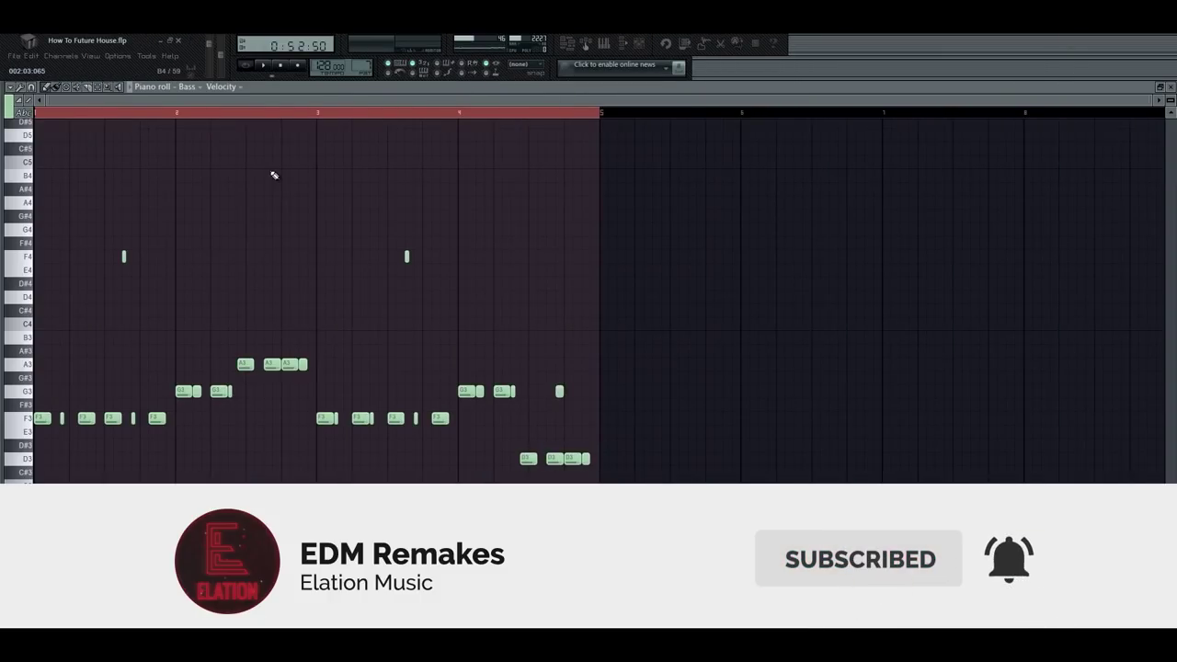
Step: Play the Bass notes, then the Synth chord notes, in the piano roll
key("space")
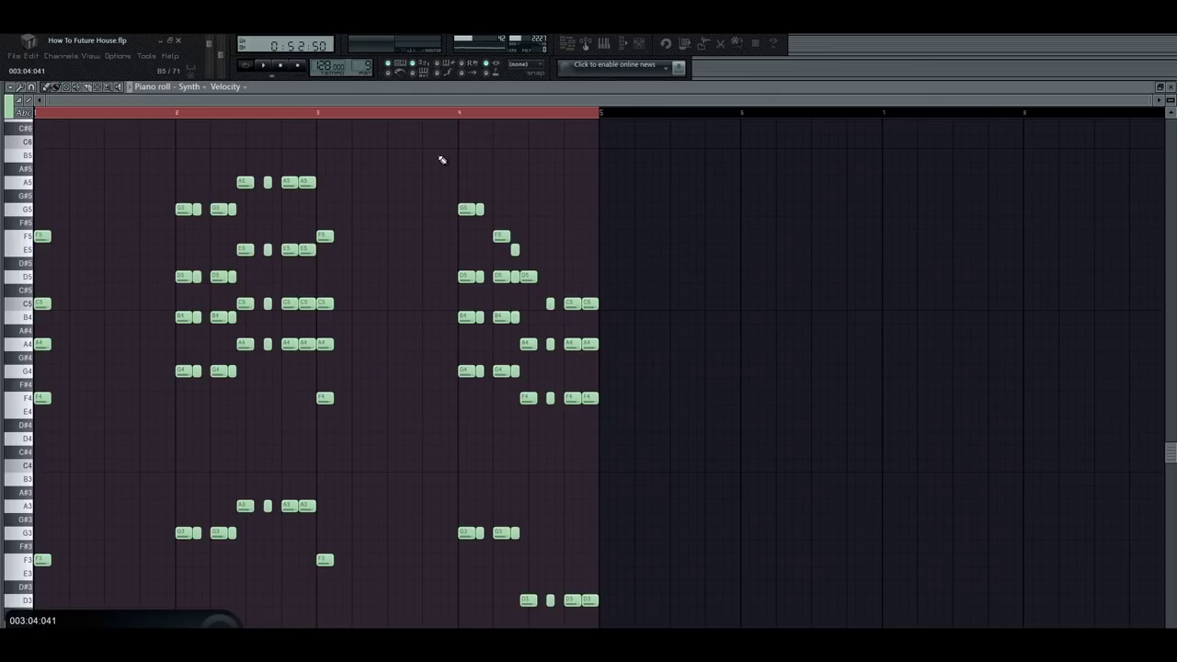
key("space")
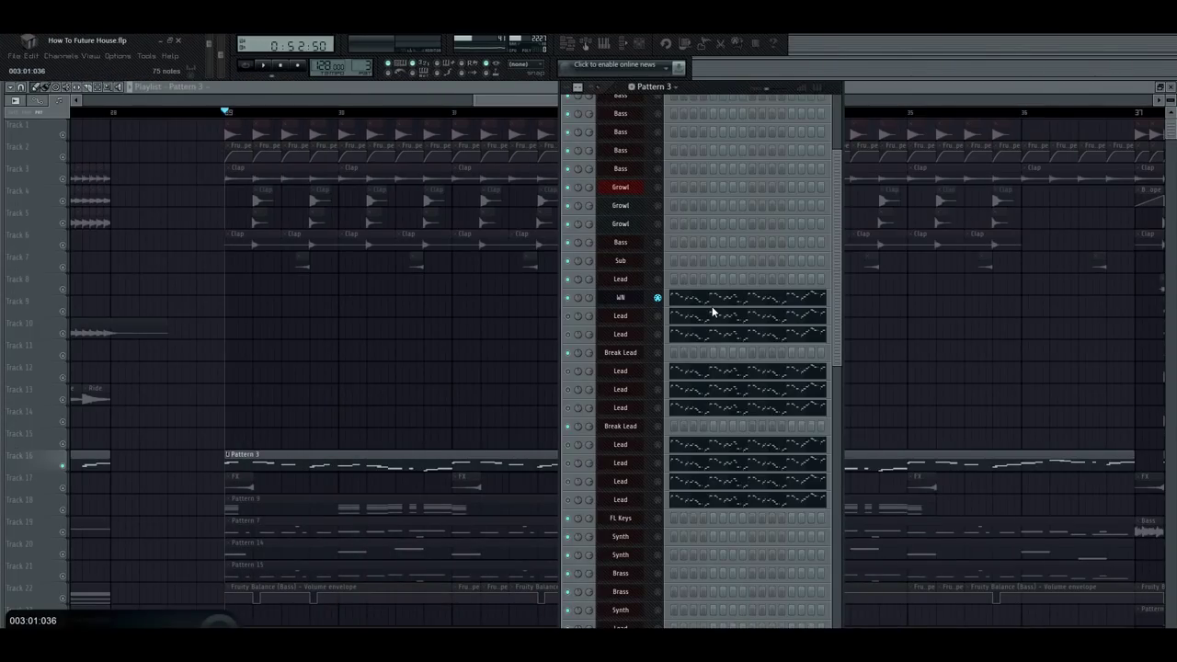
Step: Play and restart the drop several times from the song marker
key("space")
key("space")
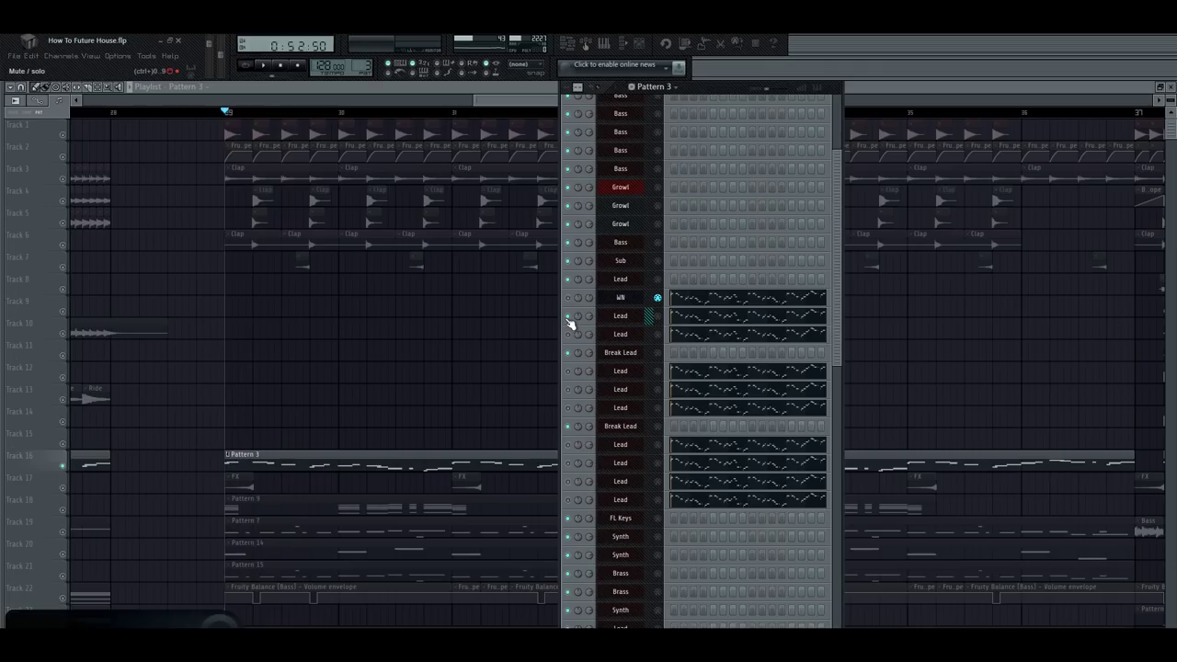
key("space")
key("space")
key("space")
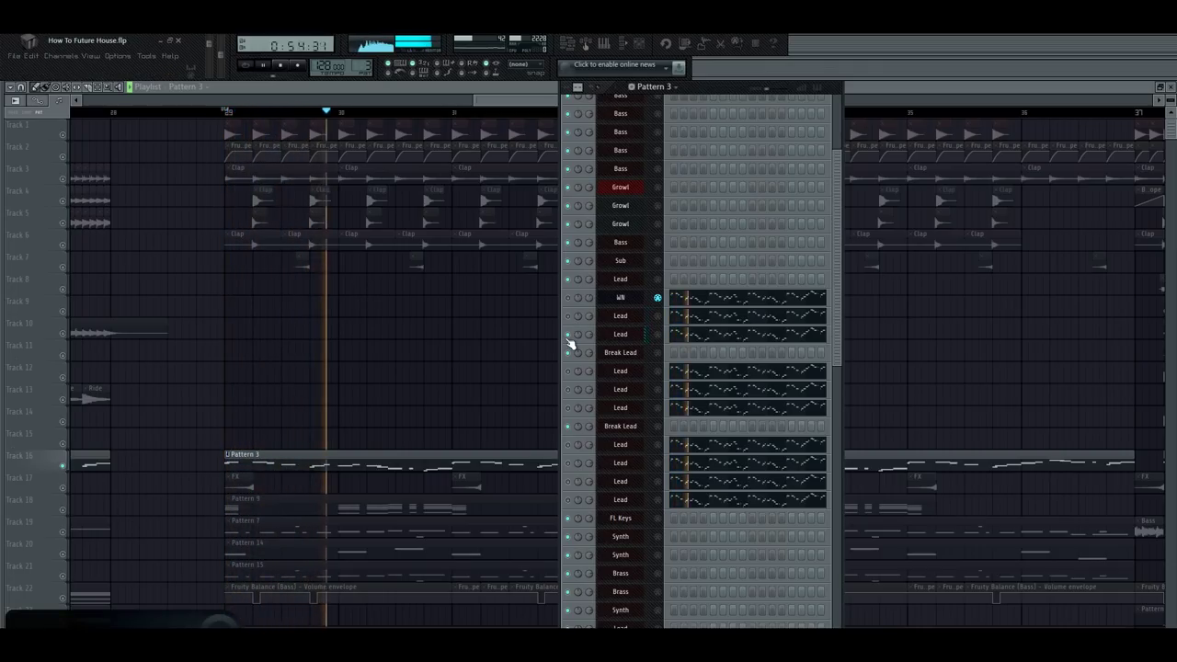
key("space")
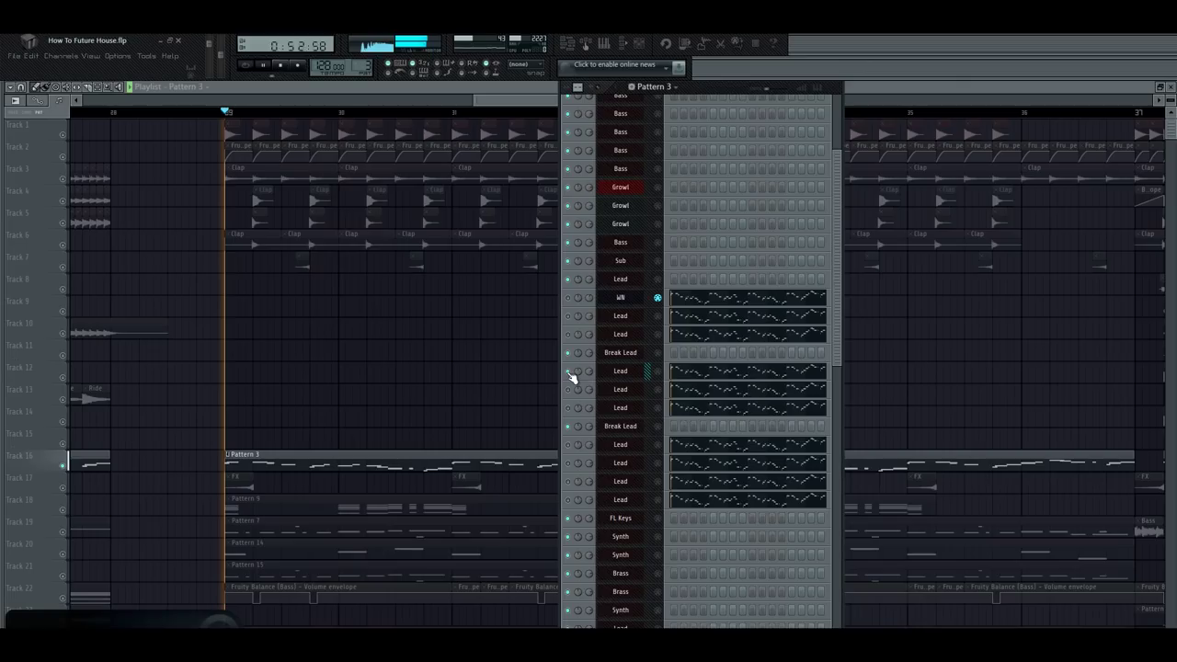
key("space")
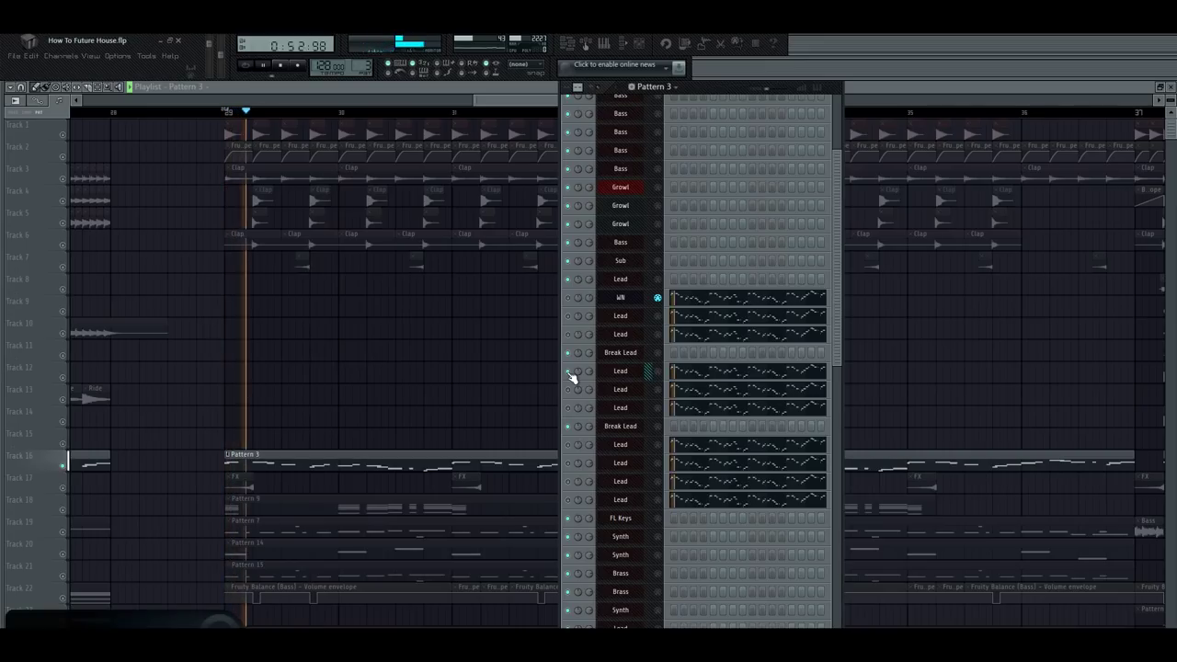
key("space")
key("space")
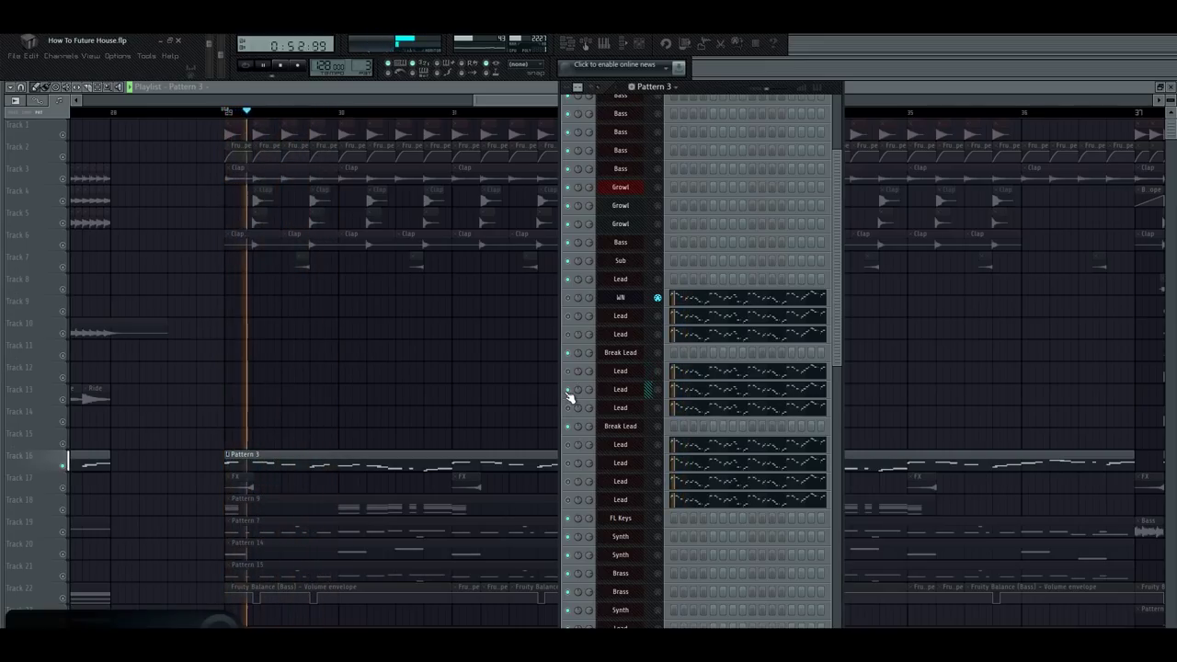
key("space")
key("space")
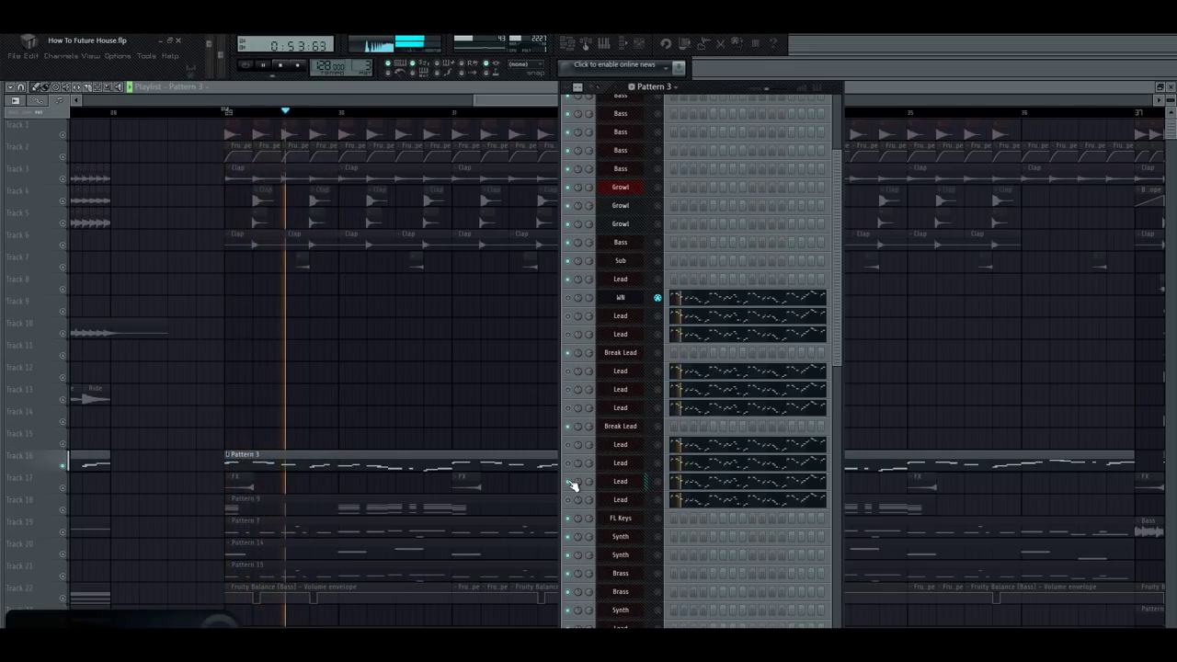
key("space")
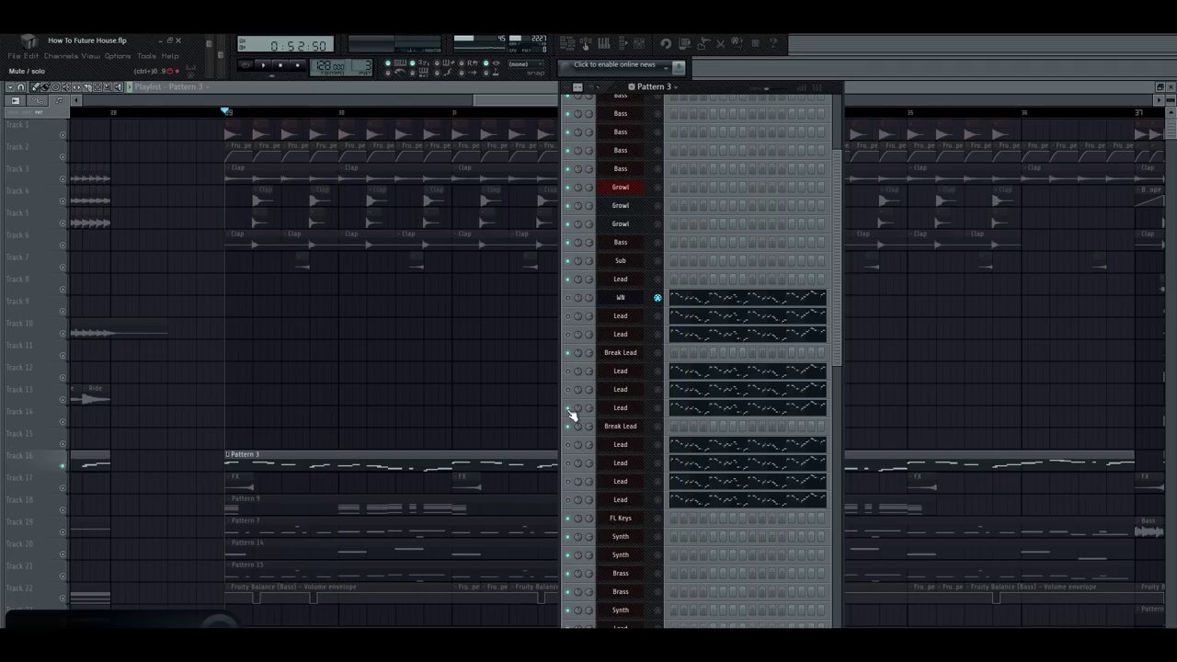
key("space")
Step: Replay the drop to hear the lead layers, then close the channel rack with F6
key("space")
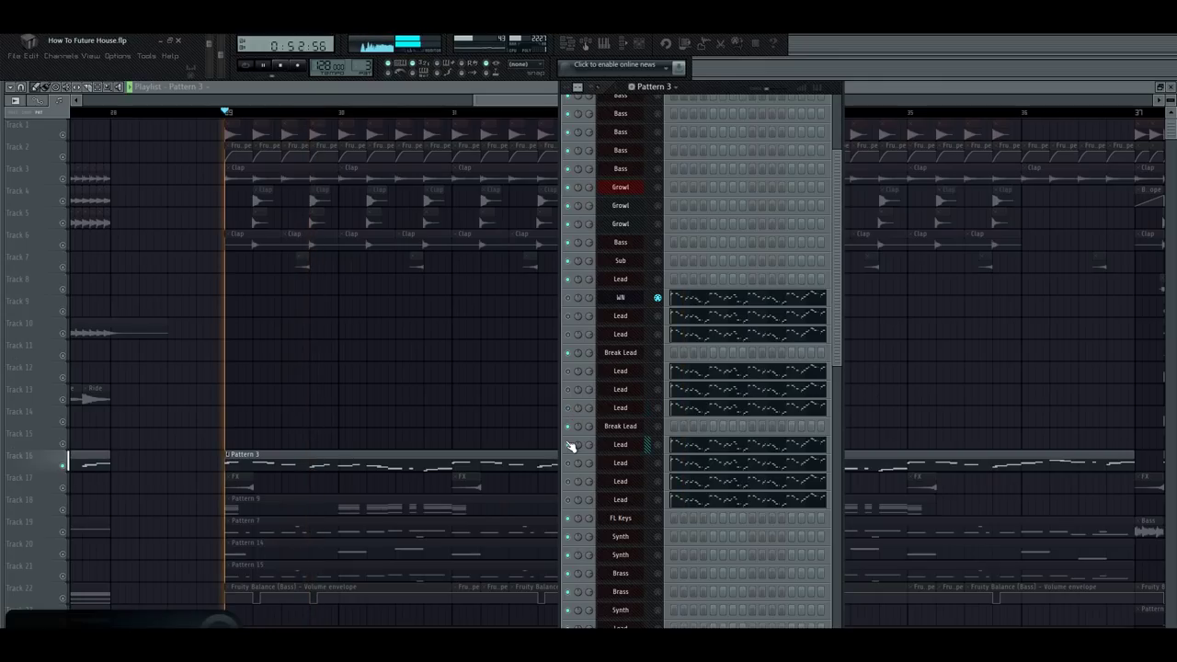
key("space")
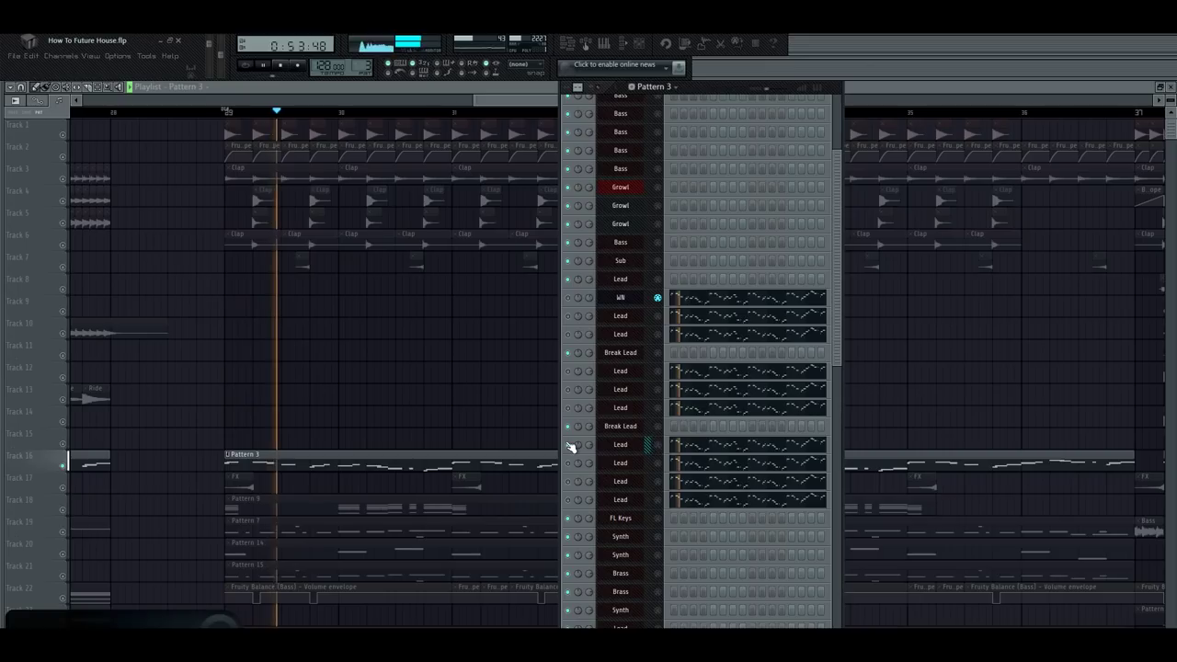
key("space")
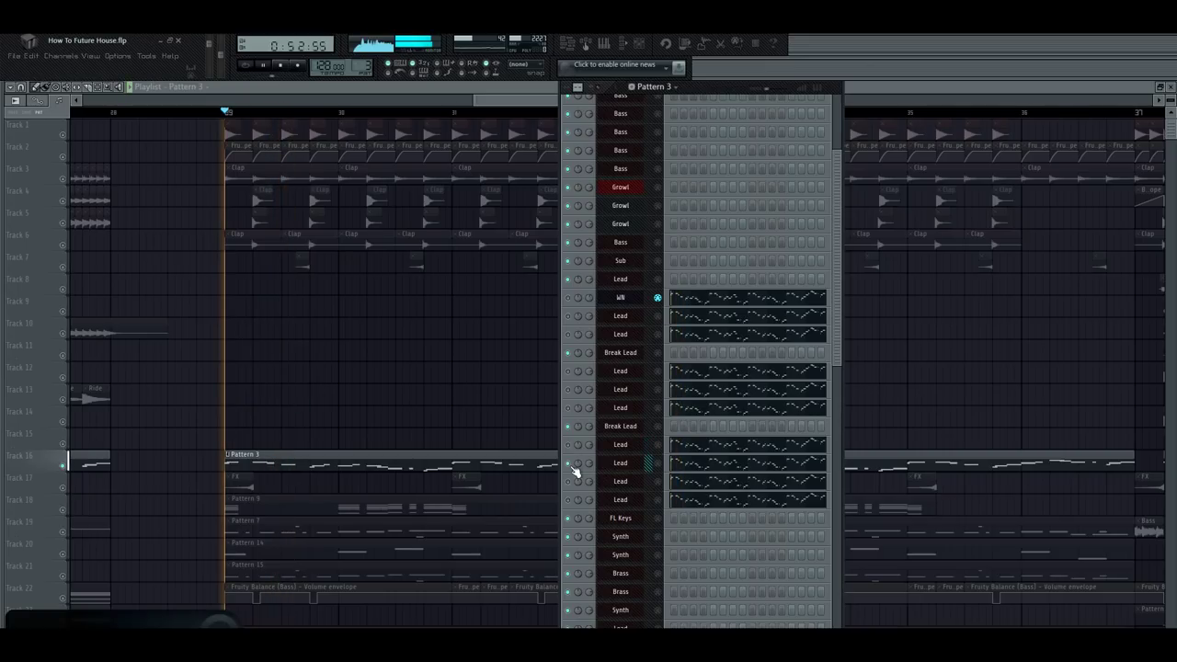
key("space")
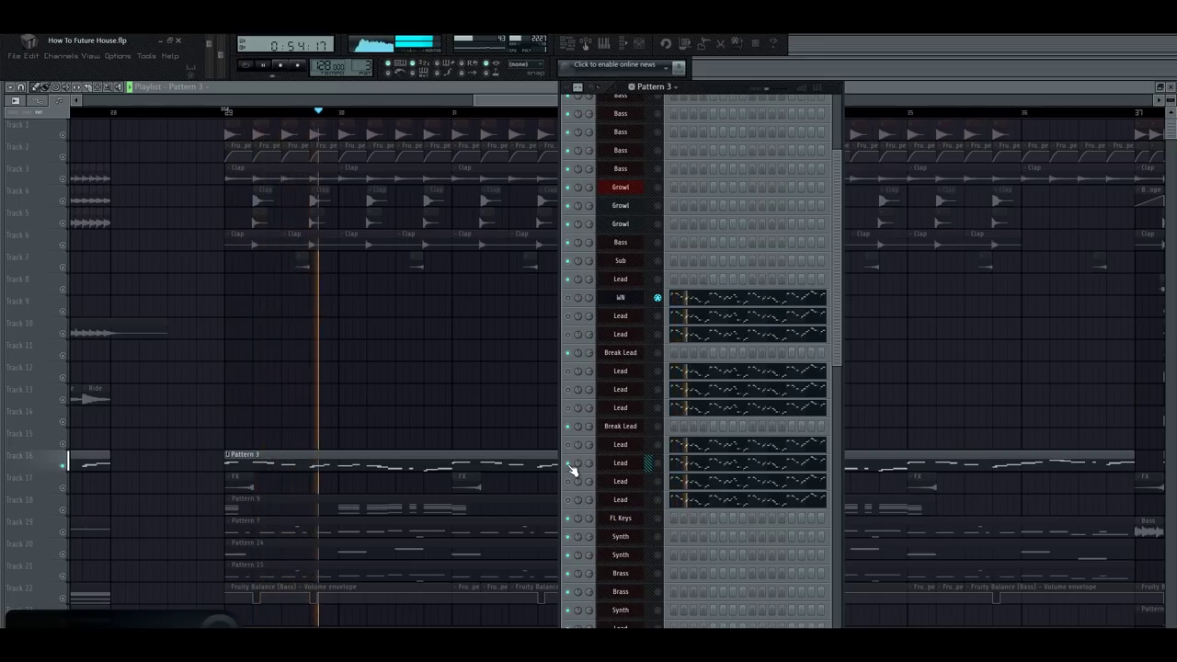
key("space")
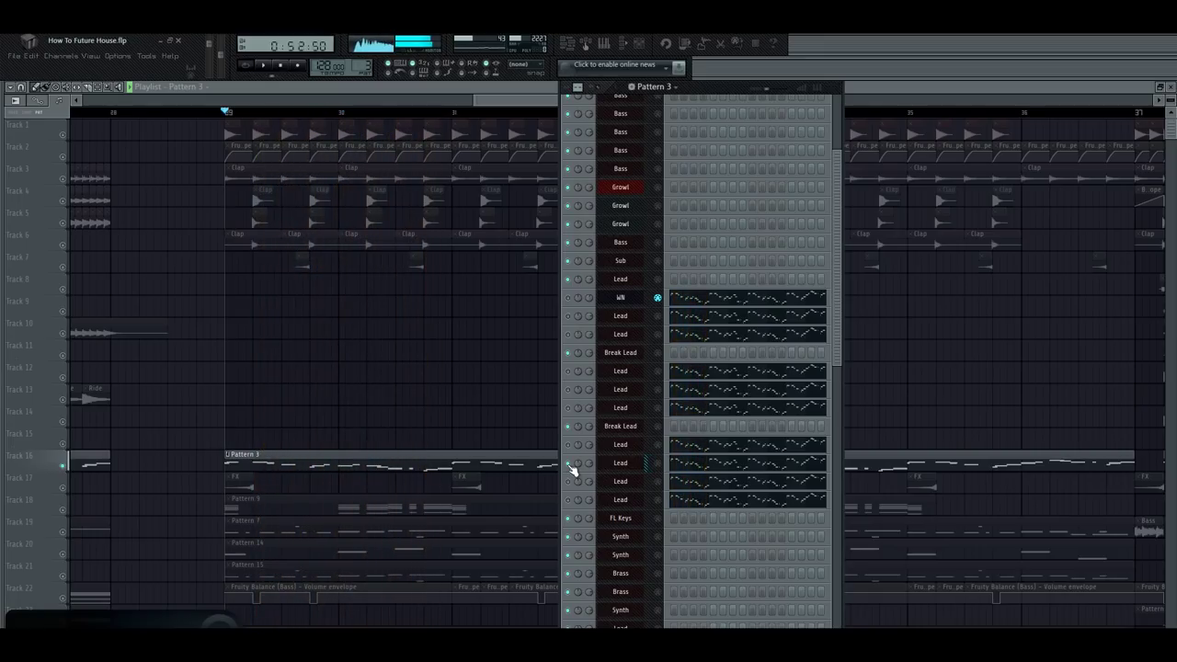
key("space")
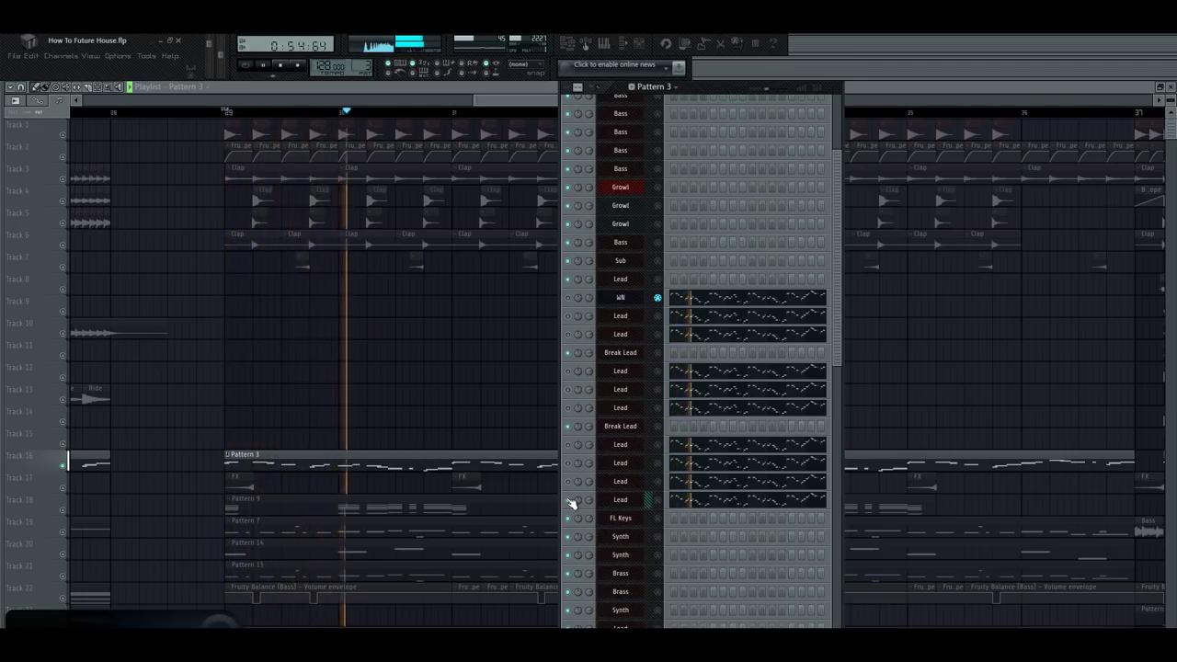
key("F6")
scroll(465, 232, "down", 3)
key("space")
scroll(506, 207, "down", 4)
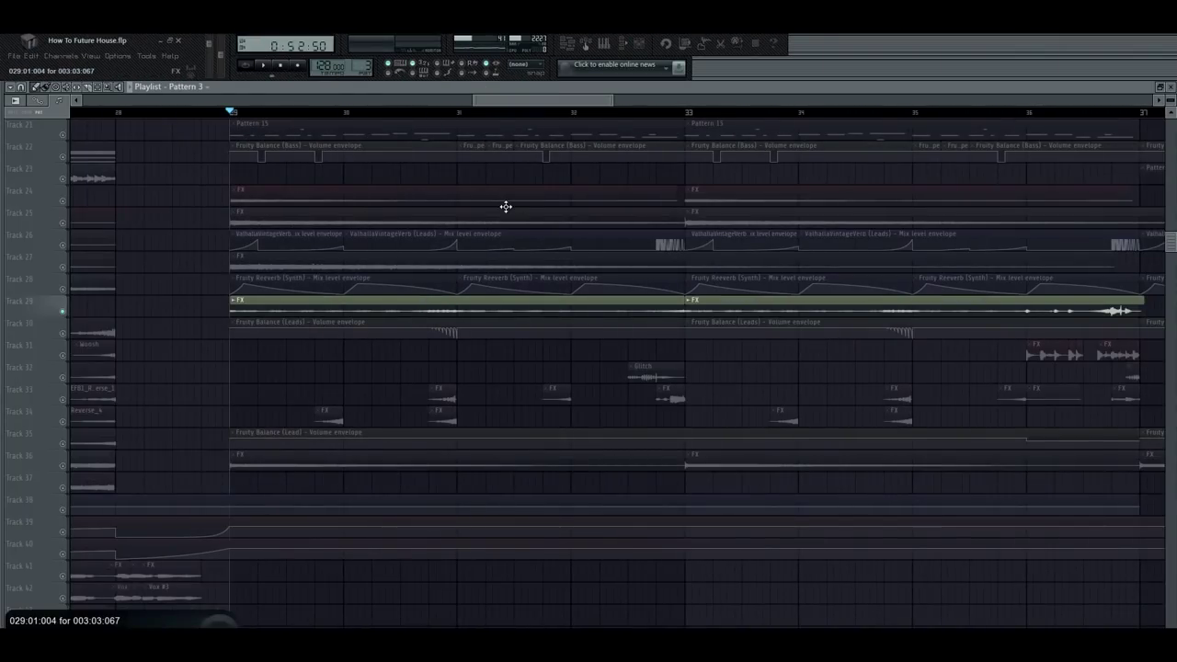
key("space")
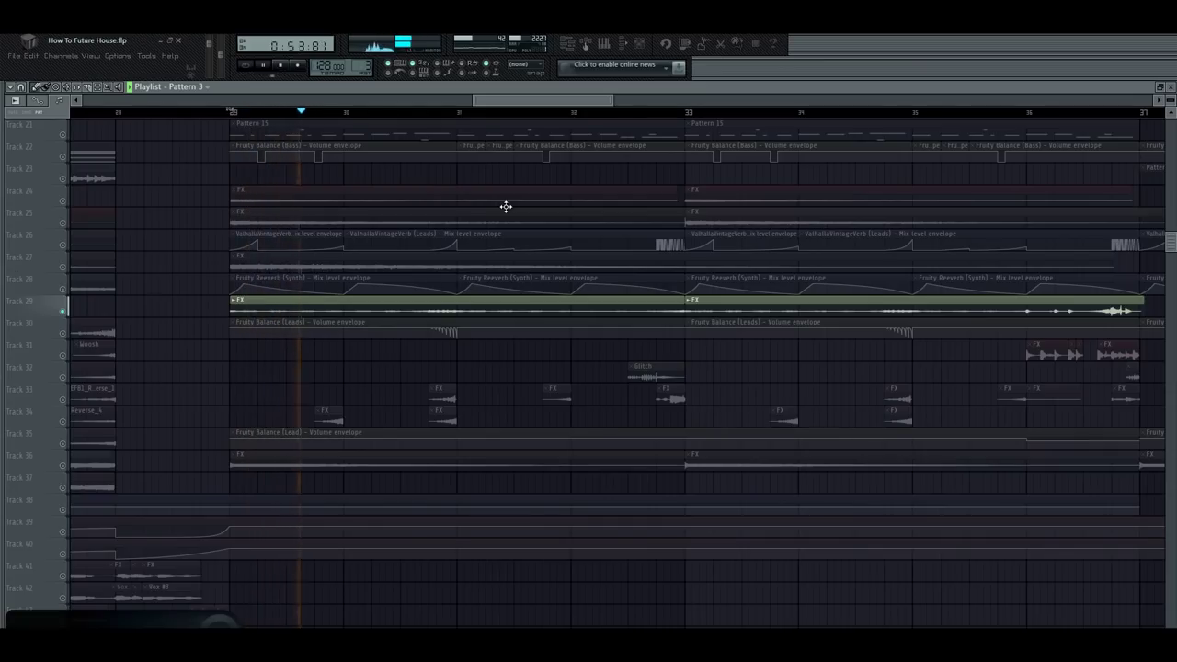